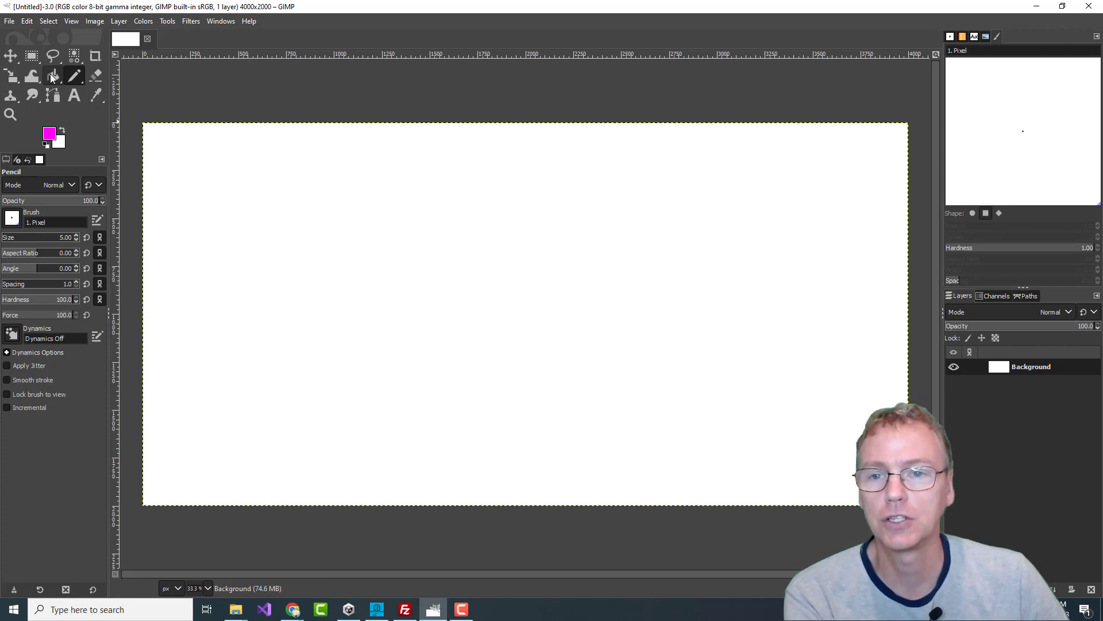
# - Select a thin rectangular strip of about 4068 × 21 px across the full canvas width and fill it with the magenta foreground color
pyautogui.click(33, 56)
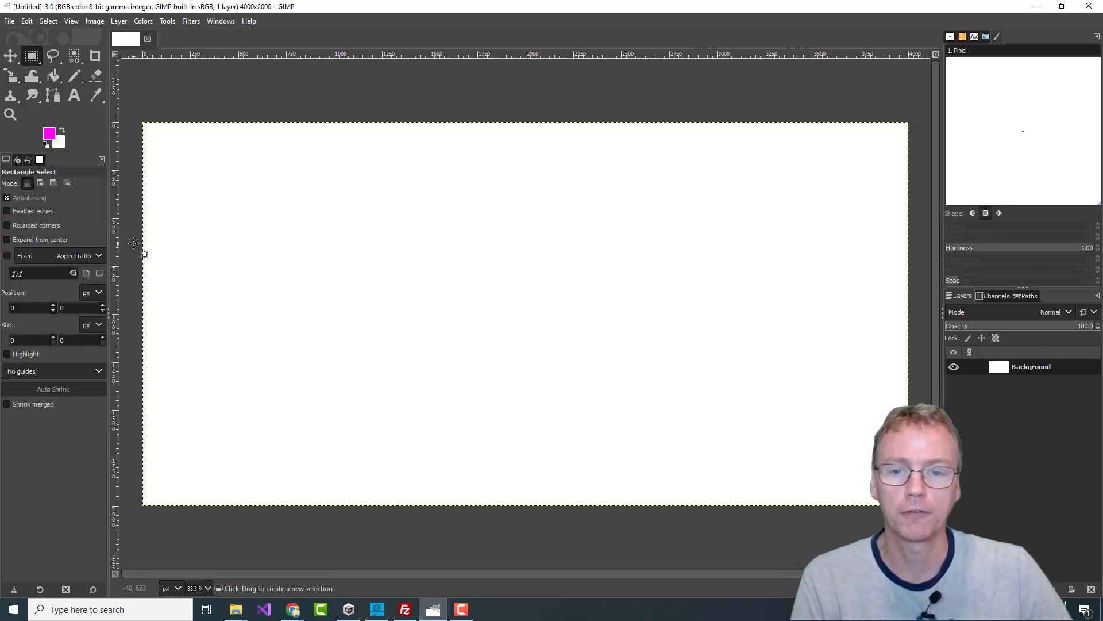
pyautogui.moveTo(135, 245); pyautogui.dragTo(914, 248)
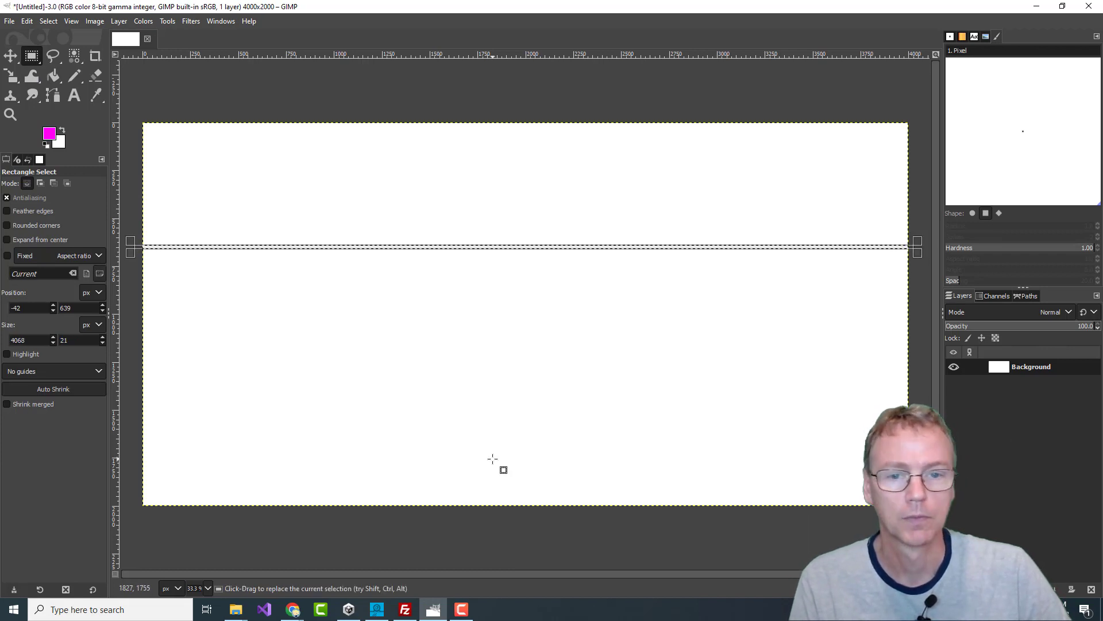
pyautogui.click(27, 20)
pyautogui.click(51, 246)
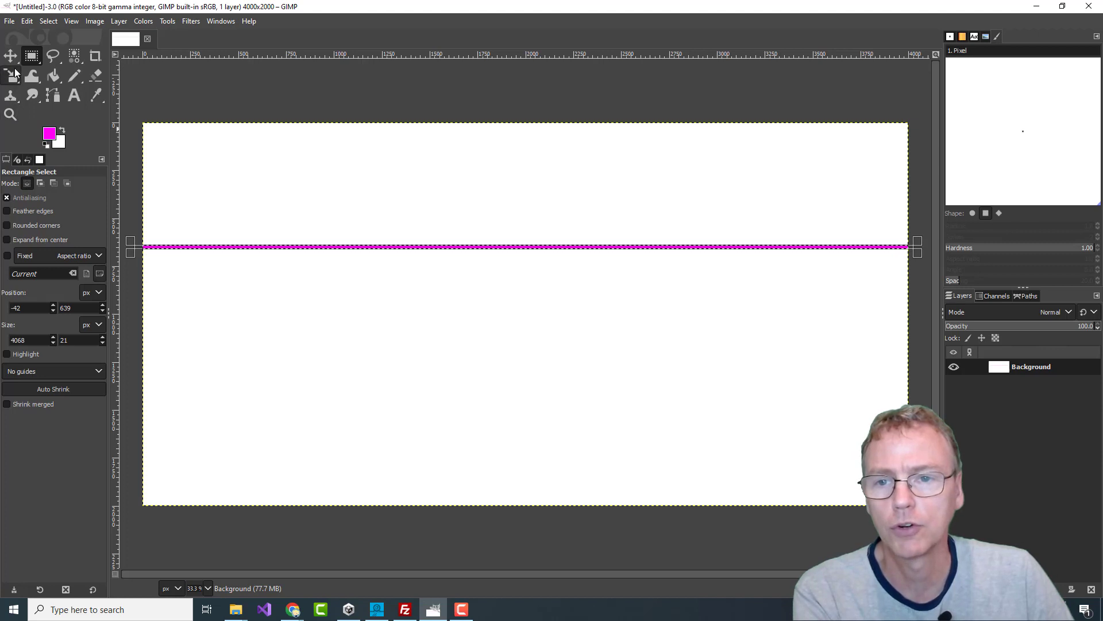
# - Make a flat elliptical selection of about 4107 × 48 px below the magenta strip and fill it with the foreground color
pyautogui.click(33, 56)
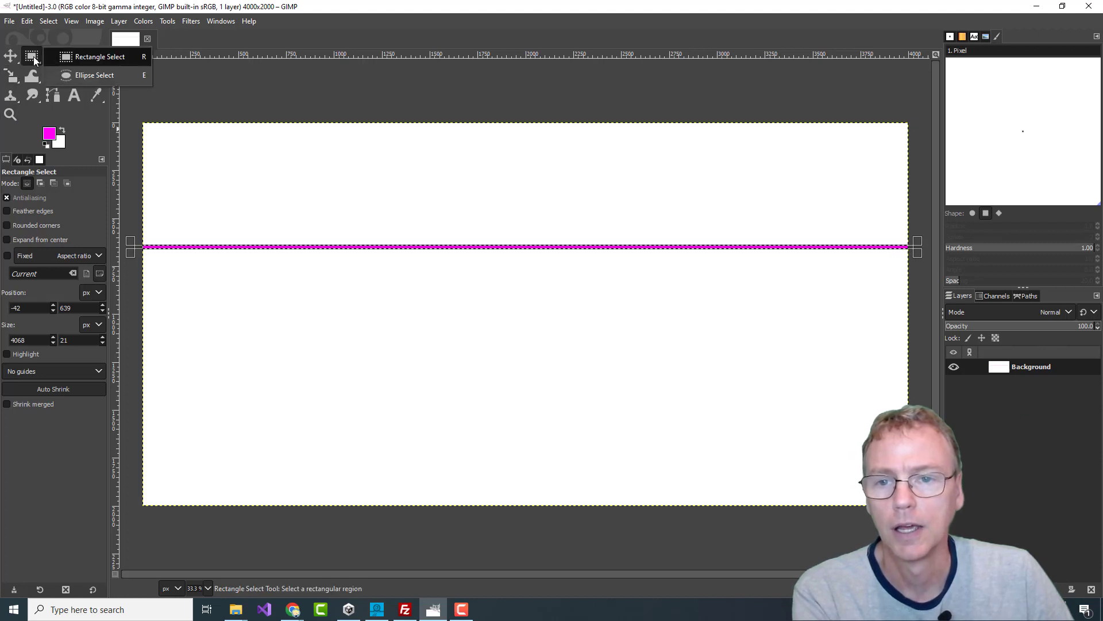
pyautogui.click(68, 75)
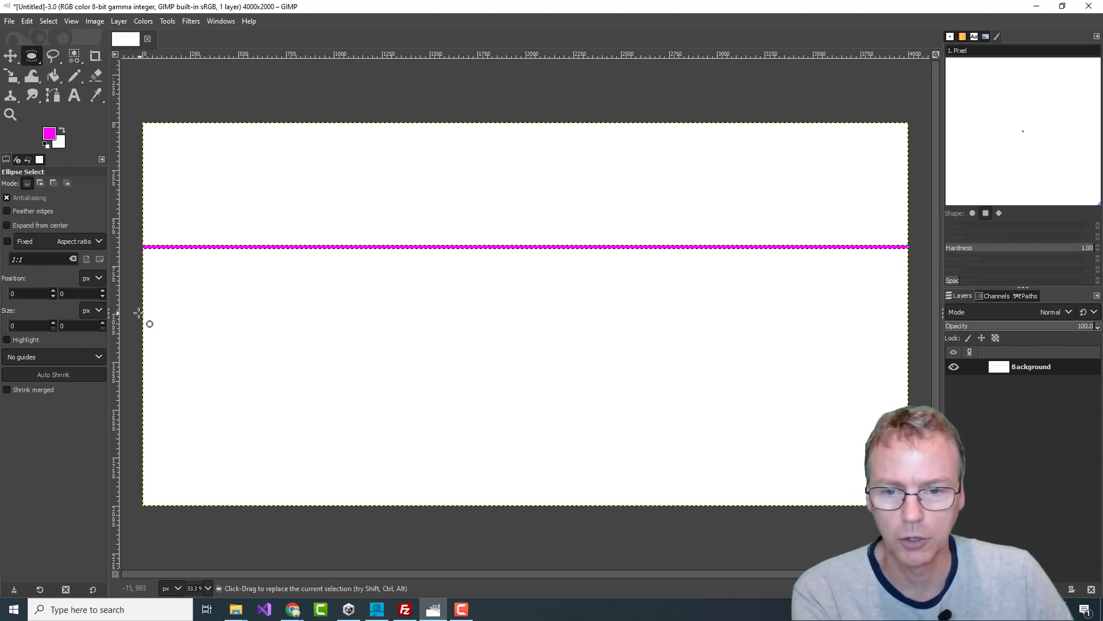
pyautogui.moveTo(137, 309); pyautogui.dragTo(918, 302)
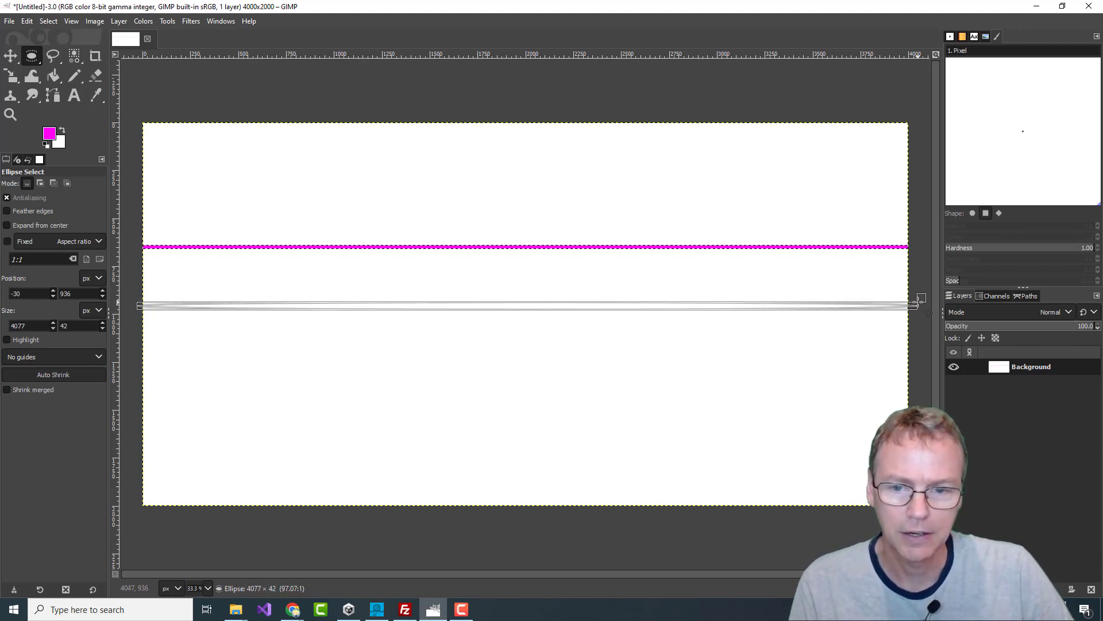
pyautogui.moveTo(919, 302); pyautogui.dragTo(925, 301)
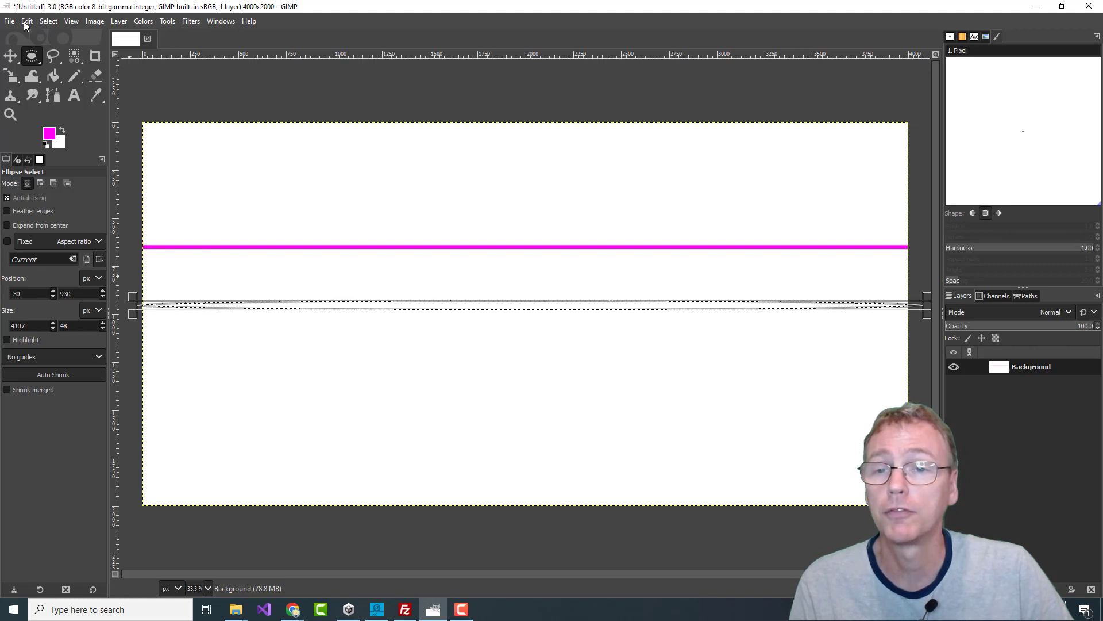
pyautogui.click(27, 21)
pyautogui.click(45, 247)
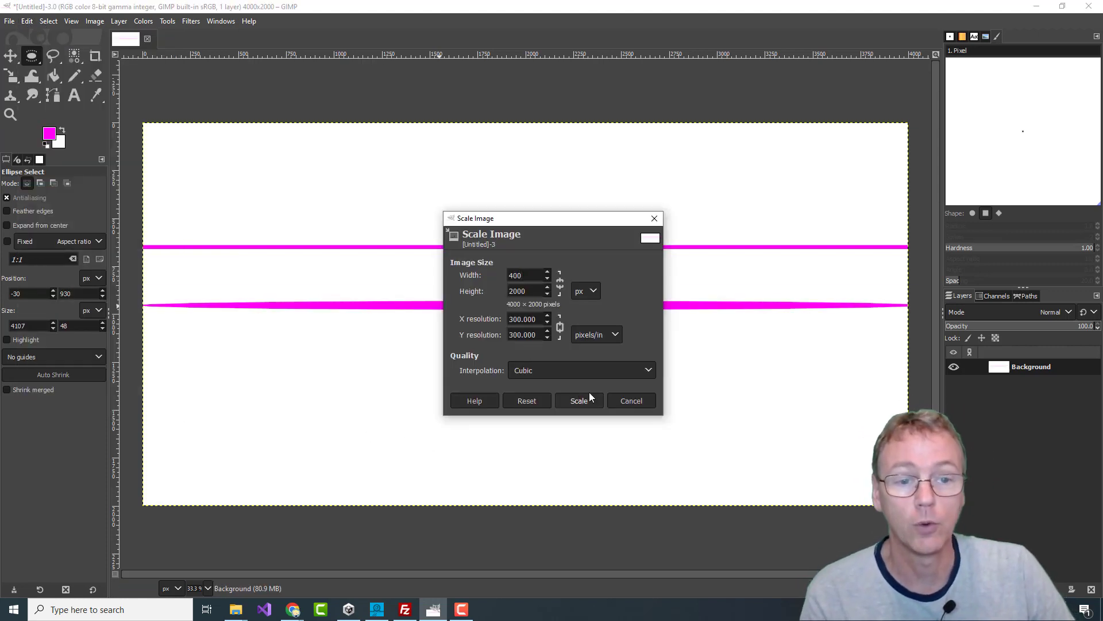
# - Scale the image to 400 px wide while keeping the height at 2000 px
pyautogui.click(580, 401)
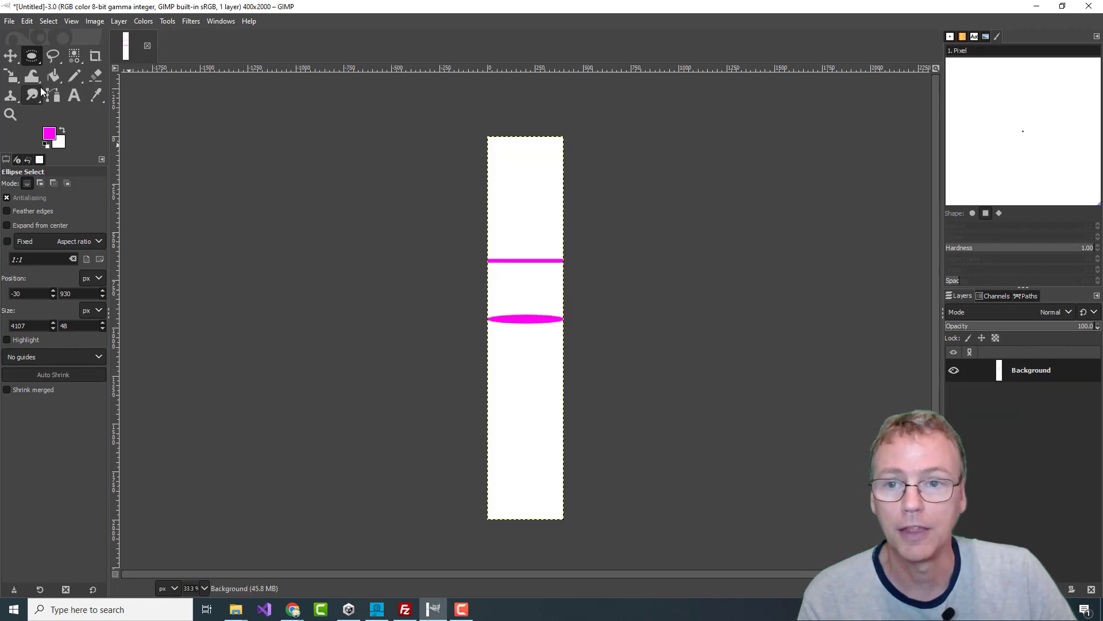
pyautogui.click(11, 114)
pyautogui.moveTo(474, 248); pyautogui.dragTo(586, 337)
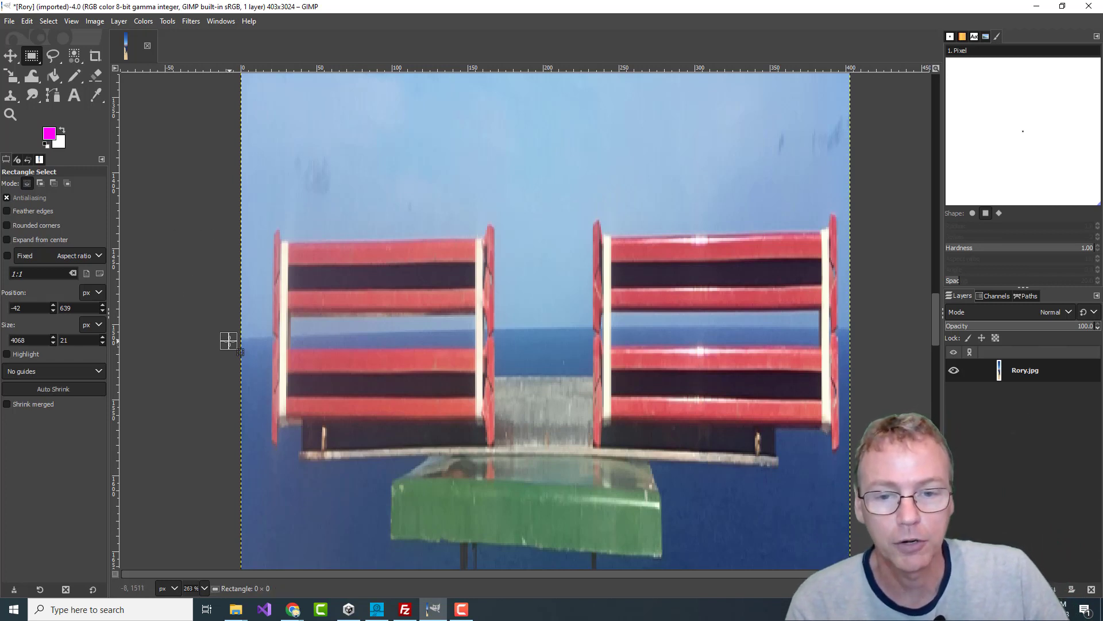
# - Draw a thin rectangular selection across the full width of the Rory.jpg photo, level with the horizon behind the red chairs
pyautogui.moveTo(229, 341); pyautogui.dragTo(875, 343)
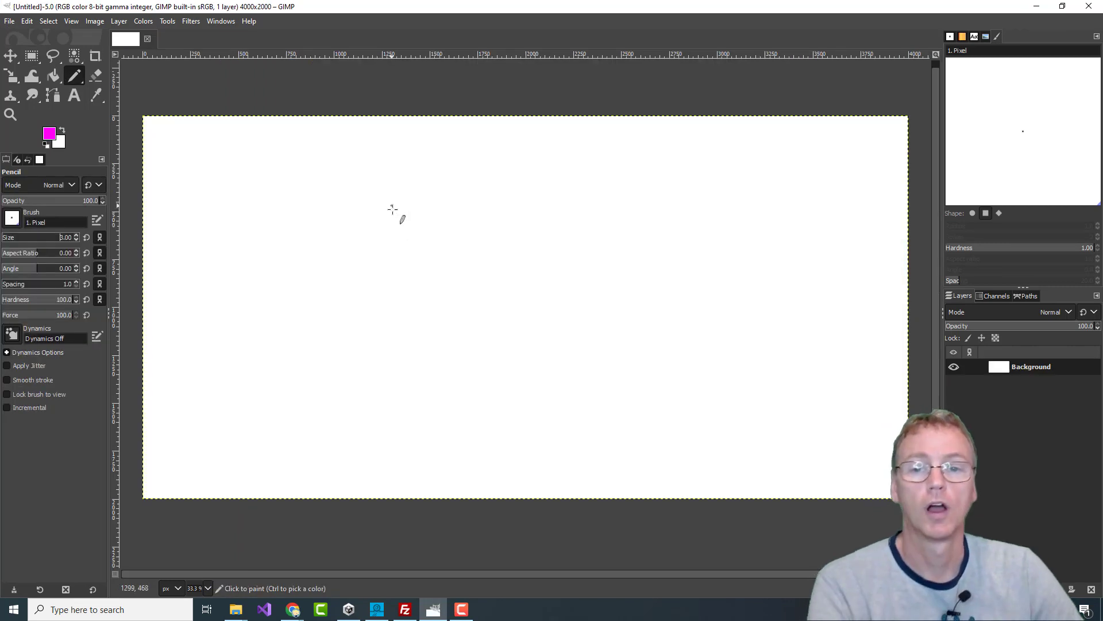
# - Draw three straight 3 px magenta pencil lines across the full canvas: one steeply descending, one slightly descending below it, and one slightly rising lowest
pyautogui.click(140, 160)
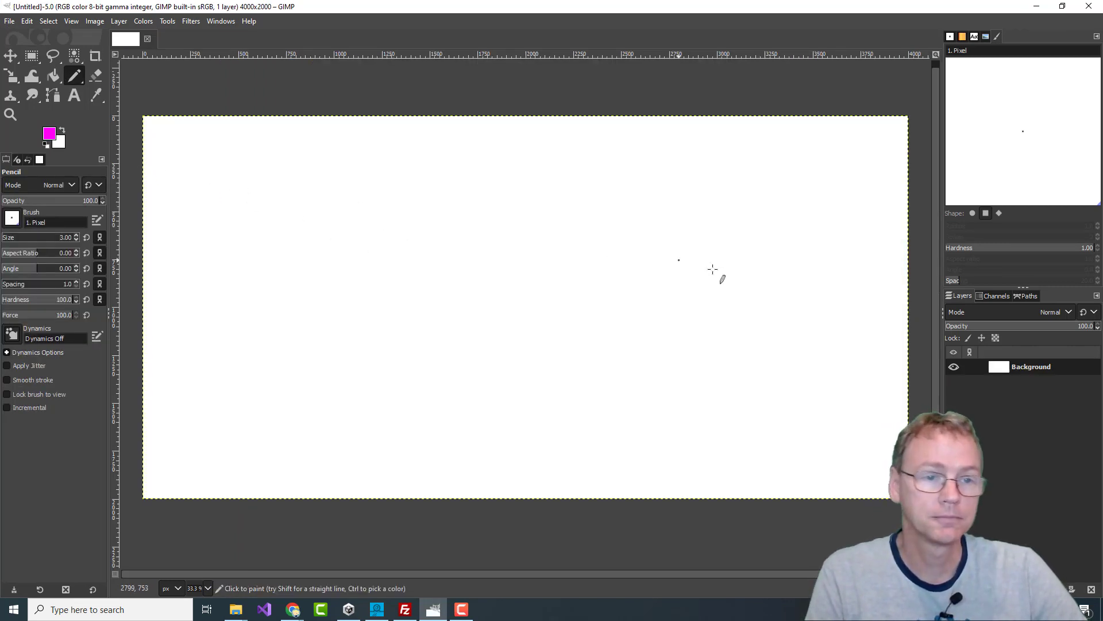
pyautogui.keyDown('shift'); pyautogui.click(919, 300); pyautogui.keyUp('shift')
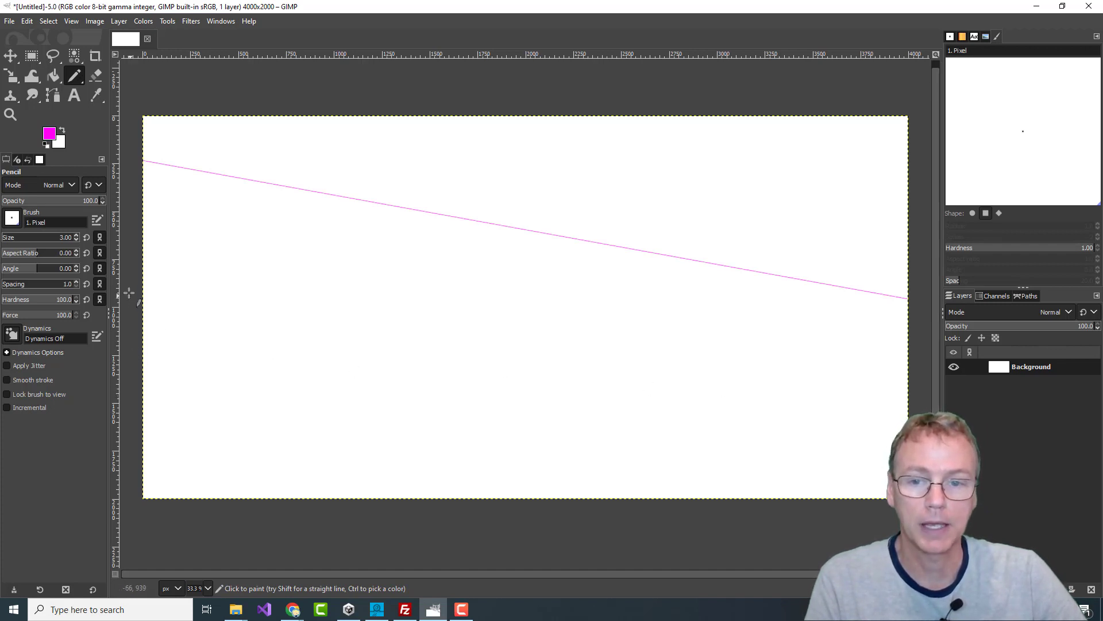
pyautogui.click(791, 333)
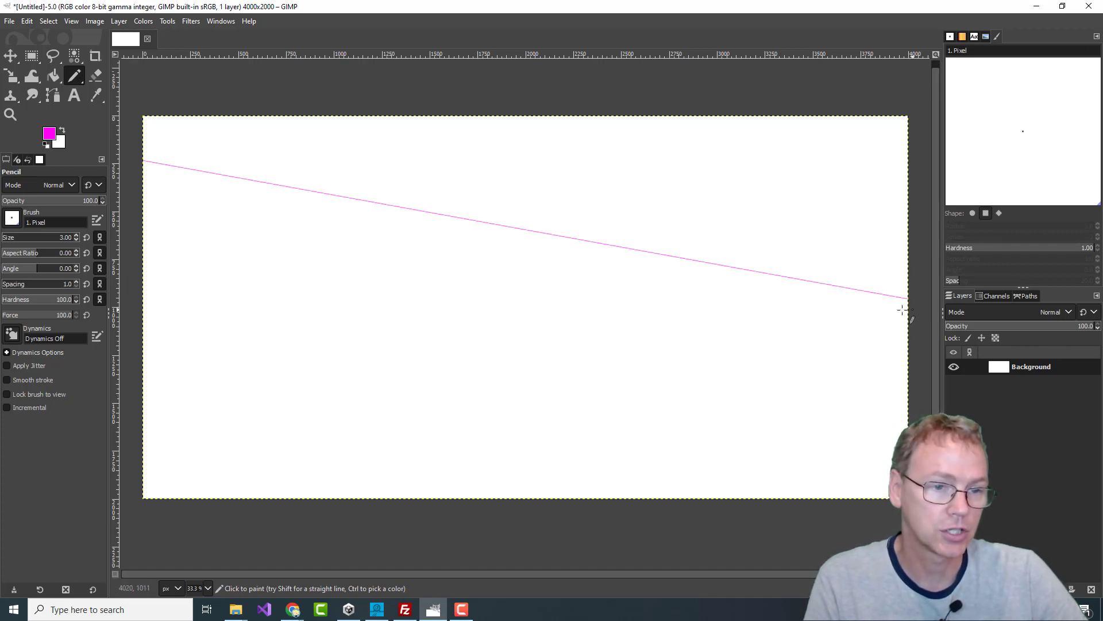
pyautogui.keyDown('shift'); pyautogui.click(123, 292); pyautogui.keyUp('shift')
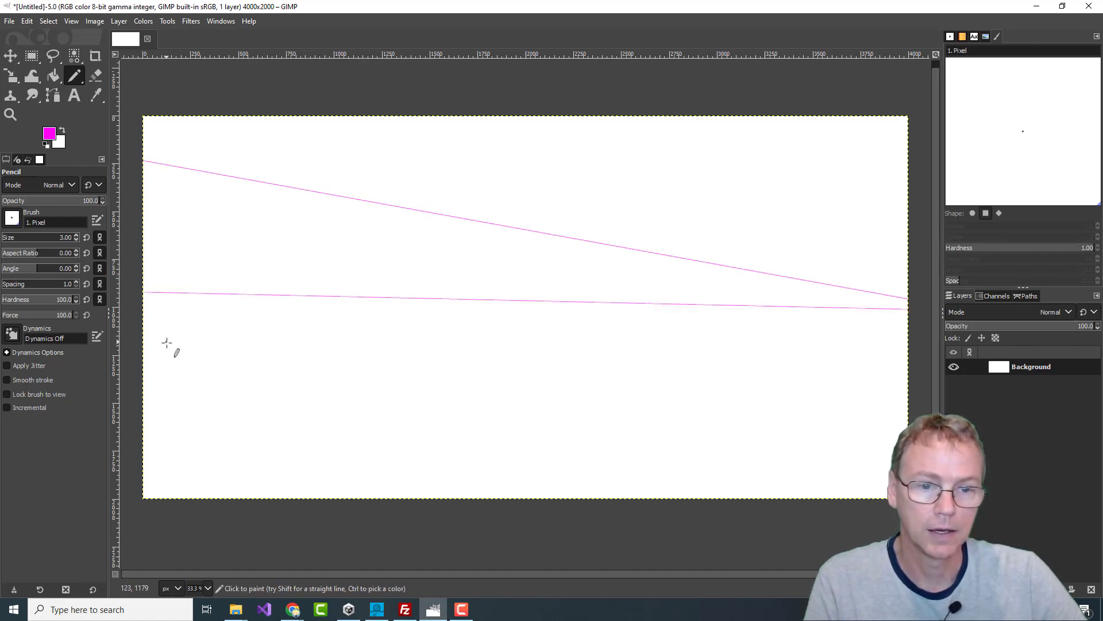
pyautogui.click(912, 320)
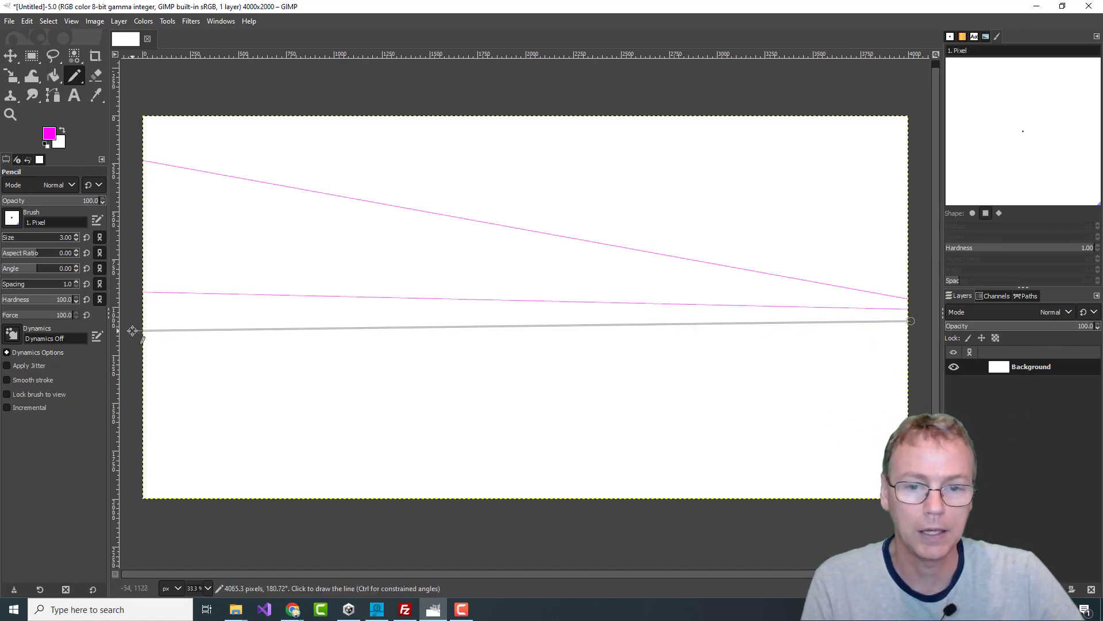
pyautogui.keyDown('shift'); pyautogui.click(132, 328); pyautogui.keyUp('shift')
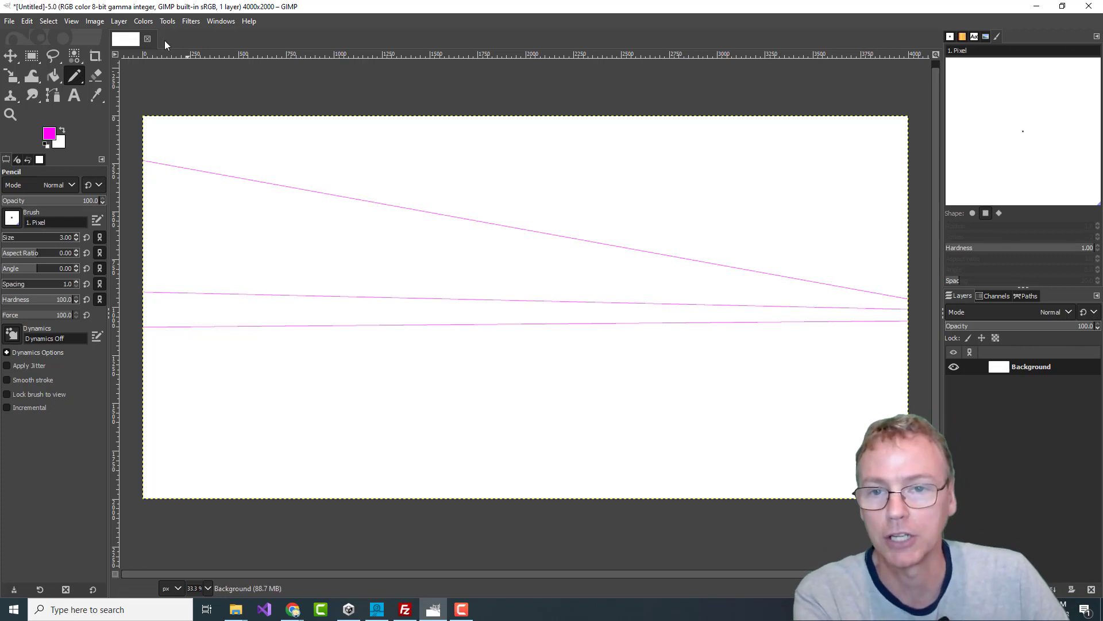
# - Scale the image with the three pencil lines to 400 px wide, keeping its 2000 px height
pyautogui.click(95, 21)
pyautogui.click(115, 179)
pyautogui.write('400')
pyautogui.click(579, 401)
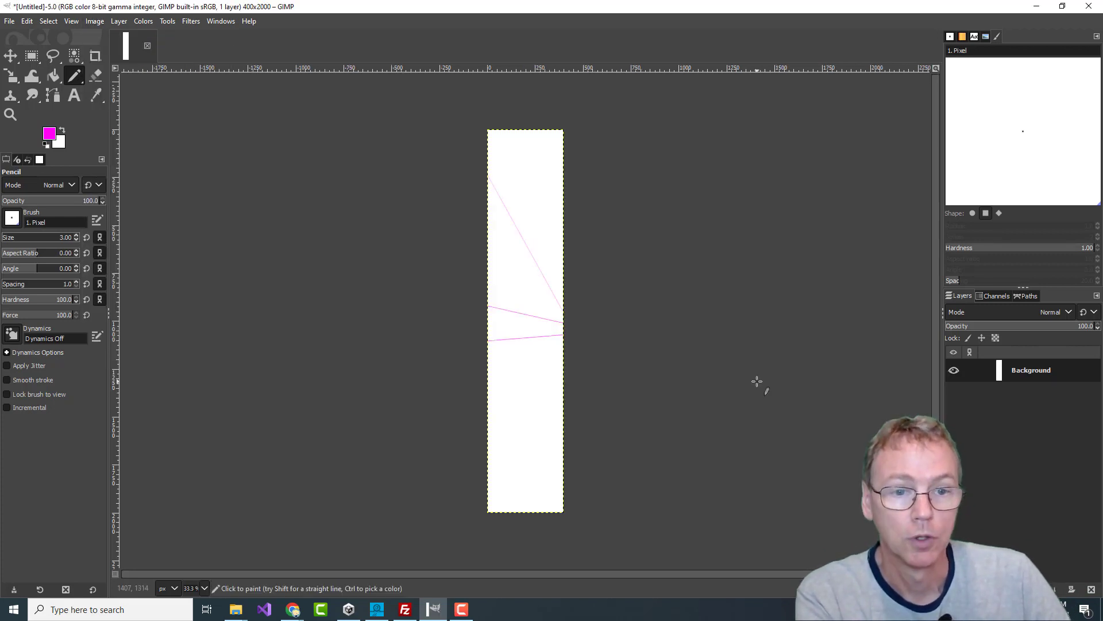
pyautogui.click(11, 114)
pyautogui.moveTo(464, 167); pyautogui.dragTo(580, 347)
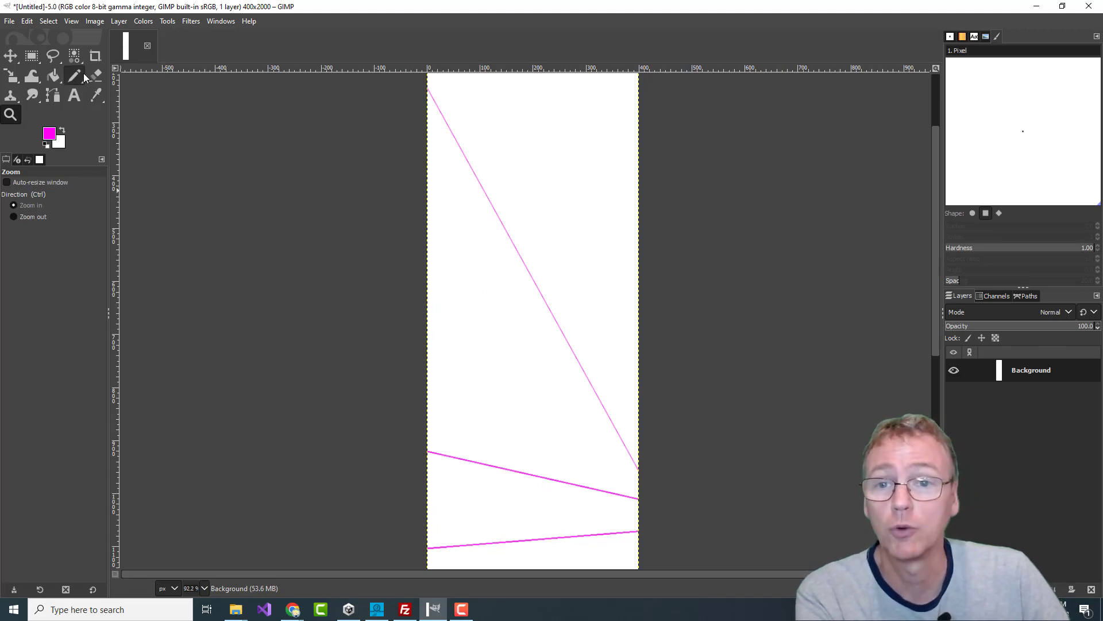
# - Change the foreground color from the saved swatches to bright green
pyautogui.click(48, 134)
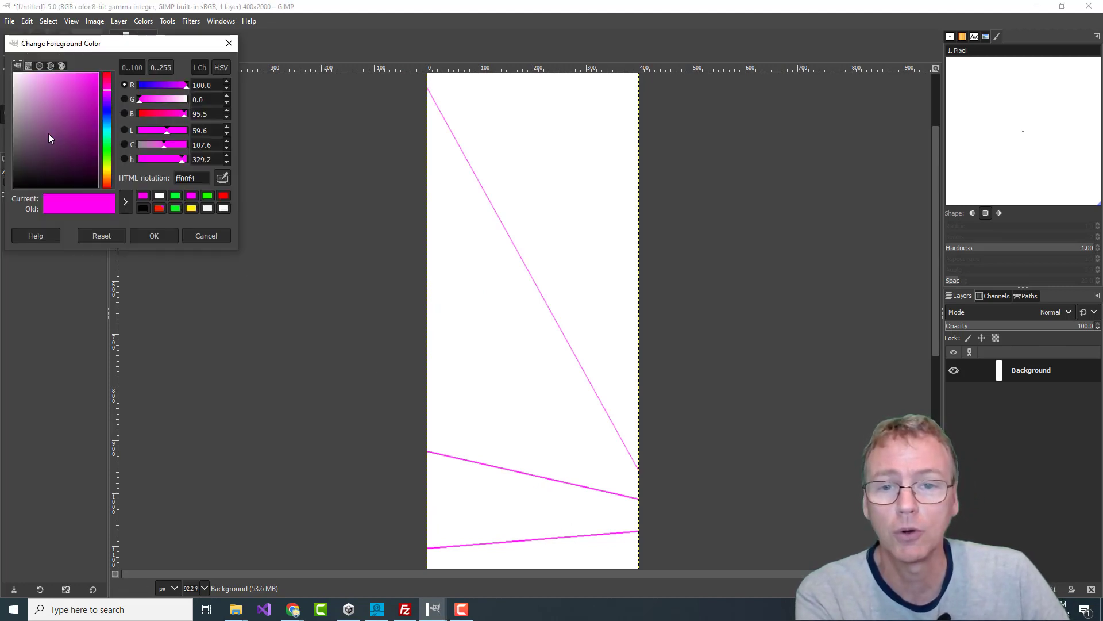
pyautogui.click(177, 195)
pyautogui.click(170, 235)
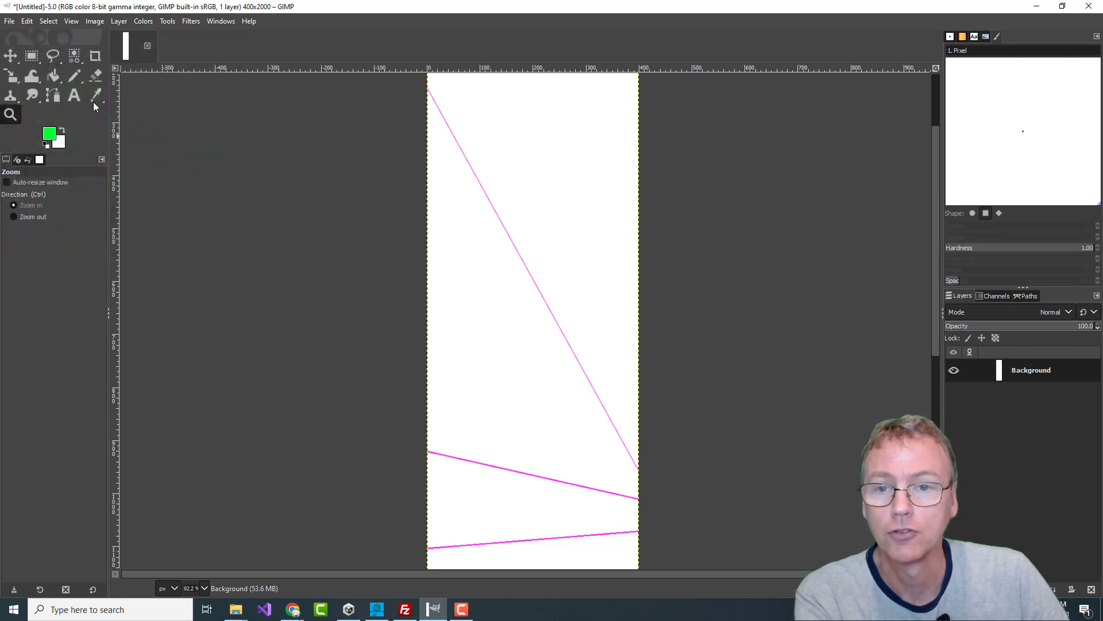
# - Draw a straight 3 px green pencil line across the full width directly beneath the middle magenta line
pyautogui.click(73, 75)
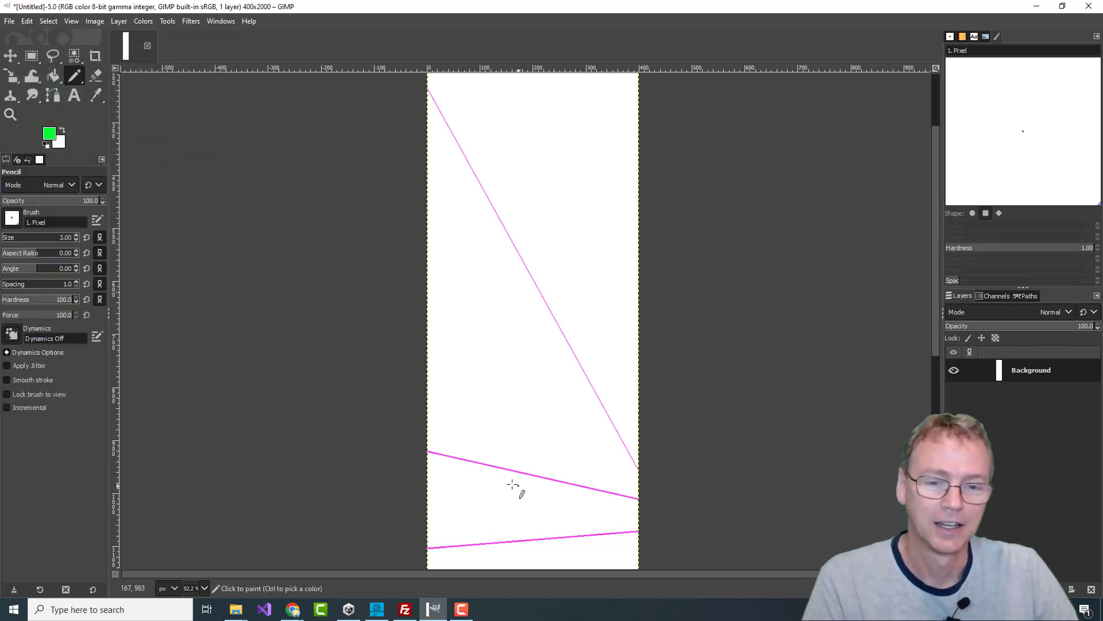
pyautogui.press('z')
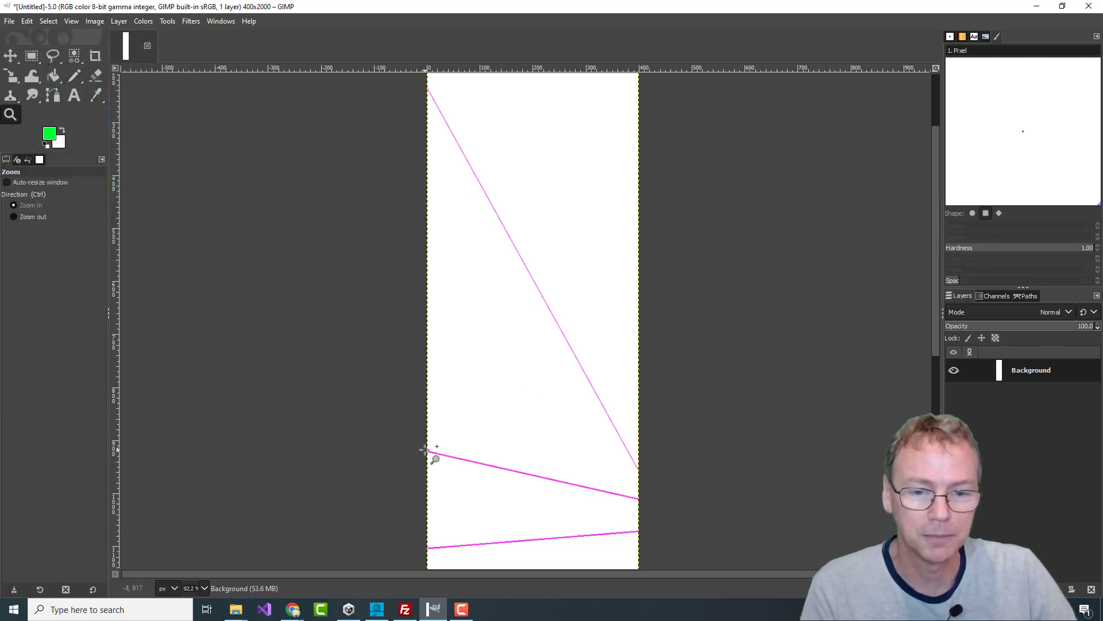
pyautogui.click(426, 451)
pyautogui.click(611, 448)
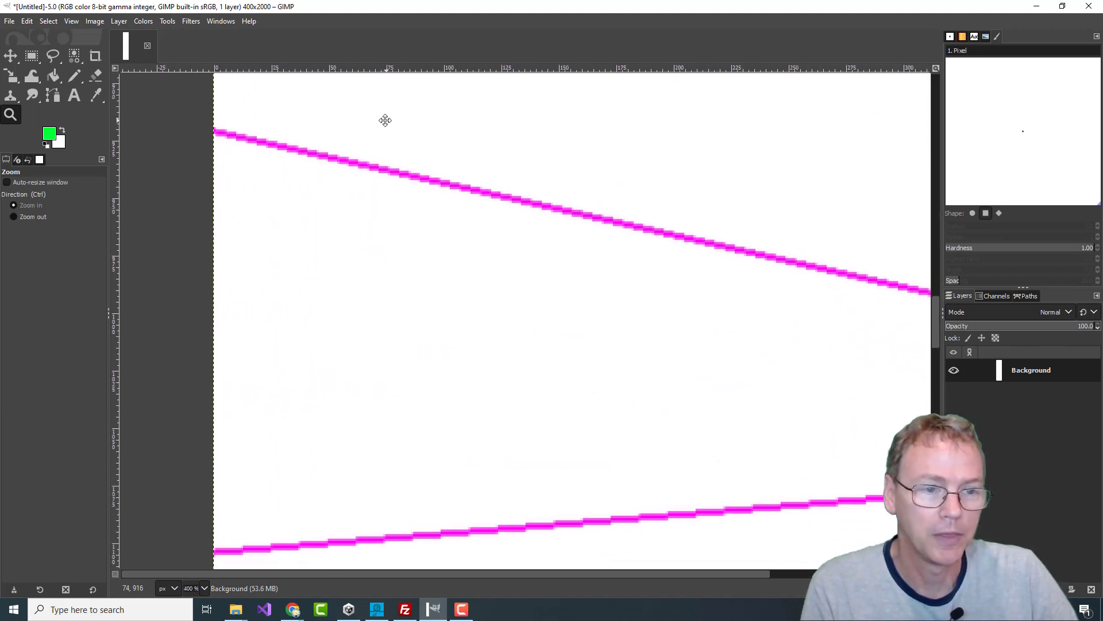
pyautogui.click(75, 78)
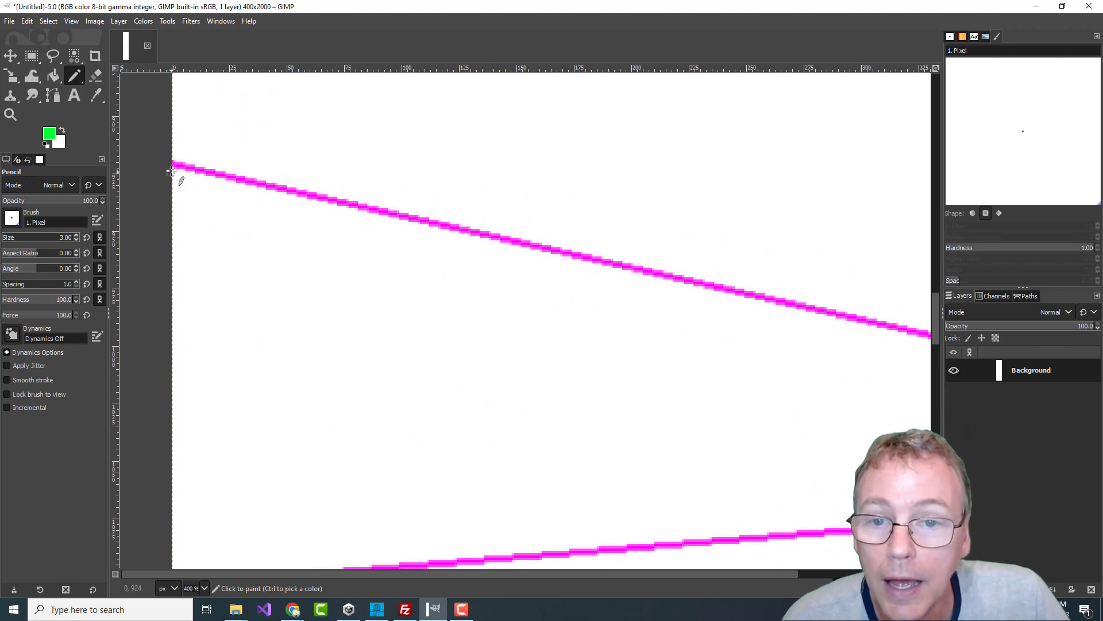
pyautogui.hscroll(10, 665, 370)
pyautogui.press('shift')
pyautogui.keyDown('shift'); pyautogui.click(525, 247); pyautogui.keyUp('shift')
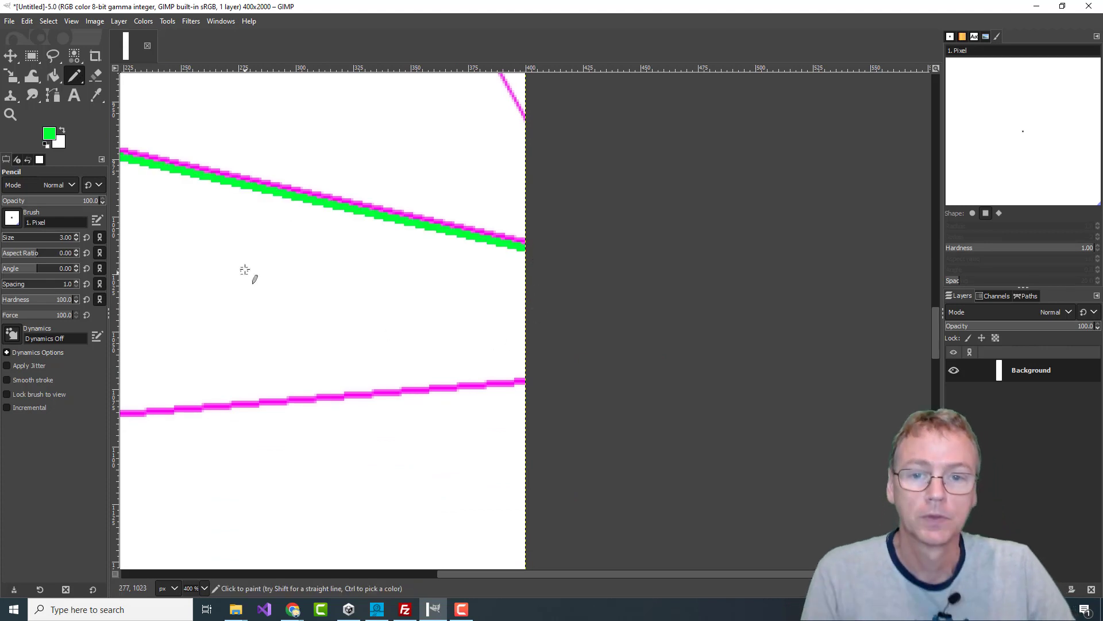
pyautogui.press('space')
pyautogui.moveTo(315, 274)
pyautogui.mouseDown()
pyautogui.moveTo(569, 316)
pyautogui.moveTo(742, 367)
pyautogui.moveTo(546, 302)
pyautogui.moveTo(540, 328)
pyautogui.moveTo(657, 357)
pyautogui.moveTo(330, 249)
pyautogui.moveTo(439, 293)
pyautogui.moveTo(568, 323)
pyautogui.moveTo(468, 312)
pyautogui.mouseUp()
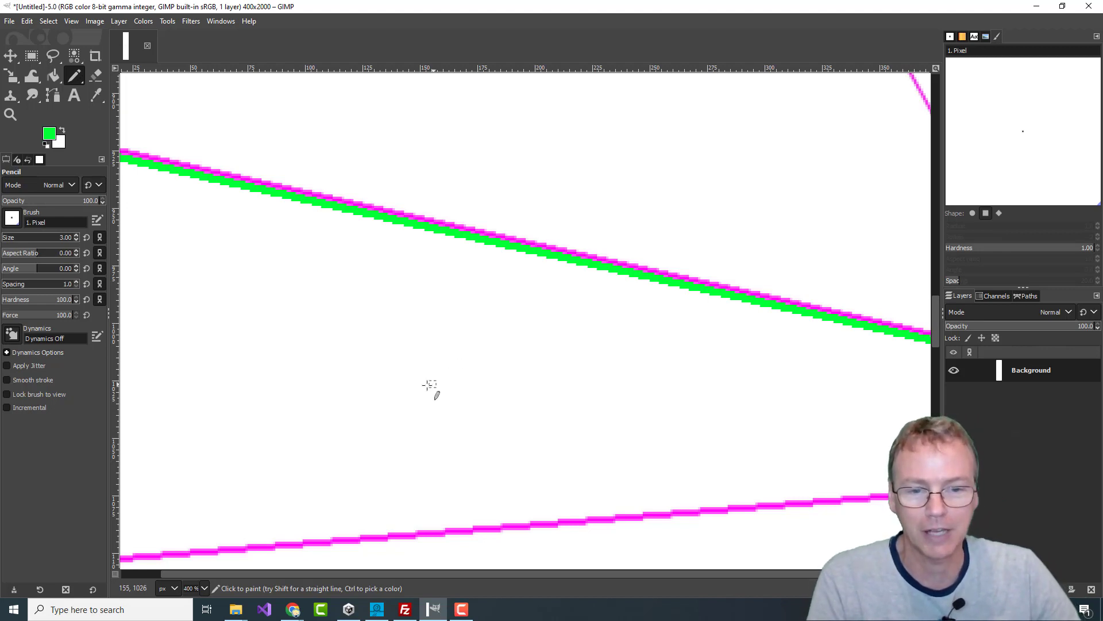
# - Draw a straight 3 px green pencil line from edge to edge directly beneath the lowest magenta line
pyautogui.moveTo(431, 389); pyautogui.dragTo(751, 123)
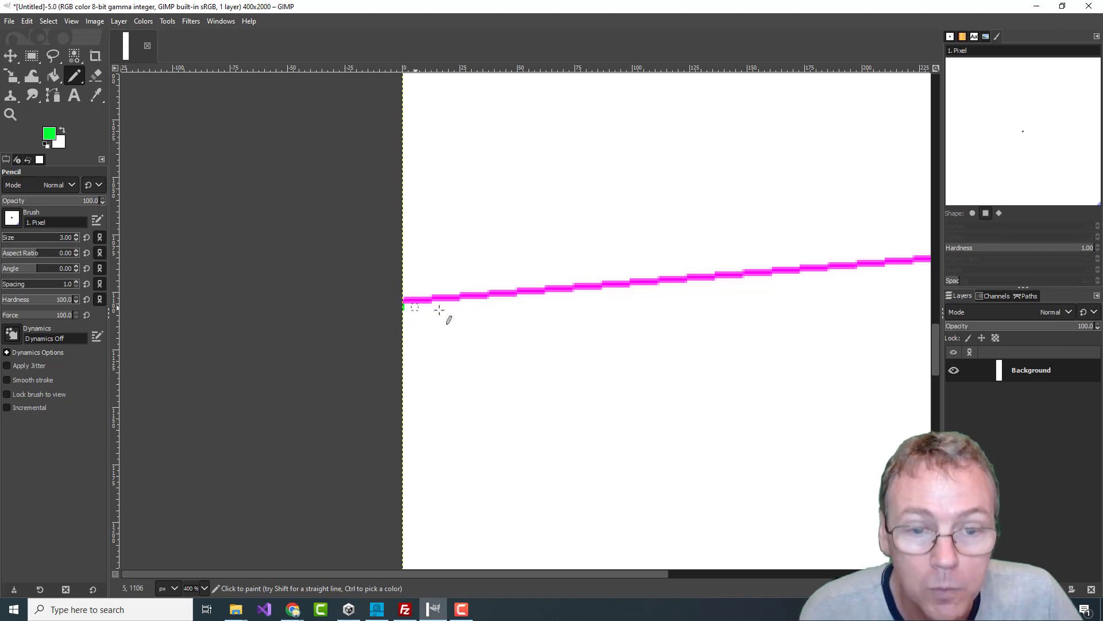
pyautogui.moveTo(808, 315); pyautogui.dragTo(115, 325)
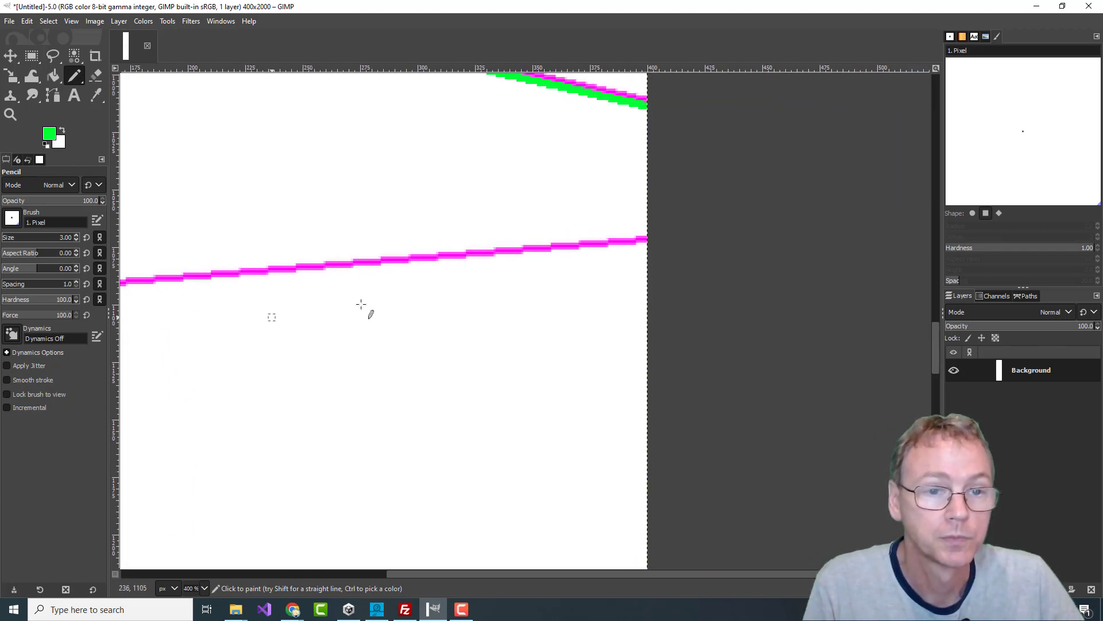
pyautogui.keyDown('shift'); pyautogui.click(647, 246); pyautogui.keyUp('shift')
pyautogui.moveTo(385, 313); pyautogui.dragTo(758, 300)
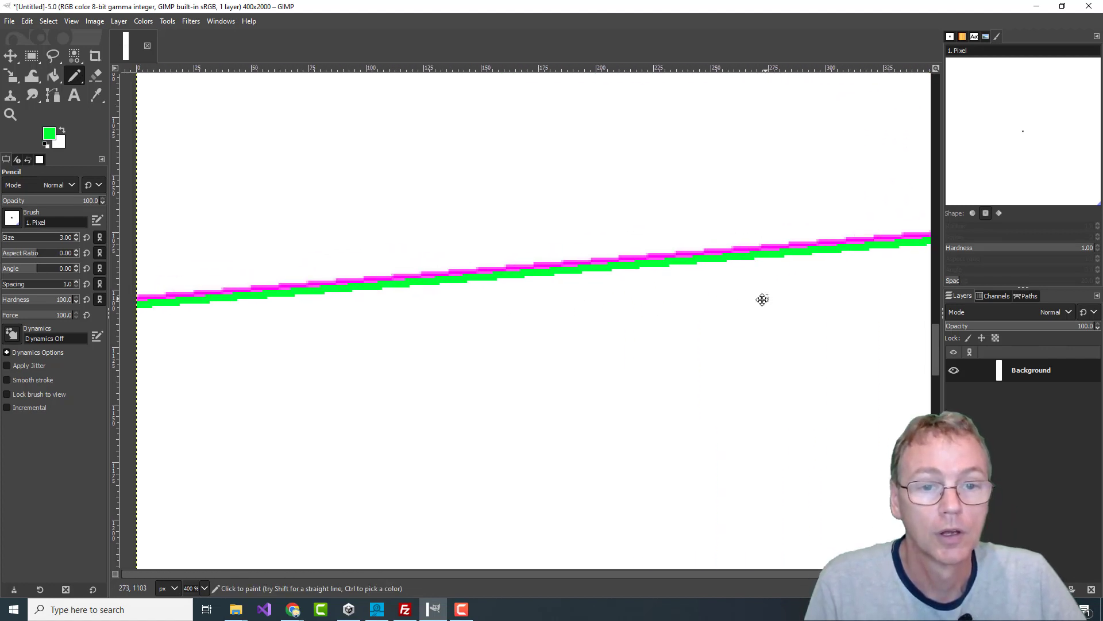
# - Draw a straight 3 px green pencil line along the underside of the steep magenta line, from the canvas's right edge to its left edge
pyautogui.moveTo(415, 346)
pyautogui.mouseDown()
pyautogui.moveTo(662, 317)
pyautogui.moveTo(431, 246)
pyautogui.moveTo(495, 244)
pyautogui.moveTo(523, 269)
pyautogui.mouseUp()
pyautogui.hscroll(5, 523, 268)
pyautogui.scroll(2, 591, 276)
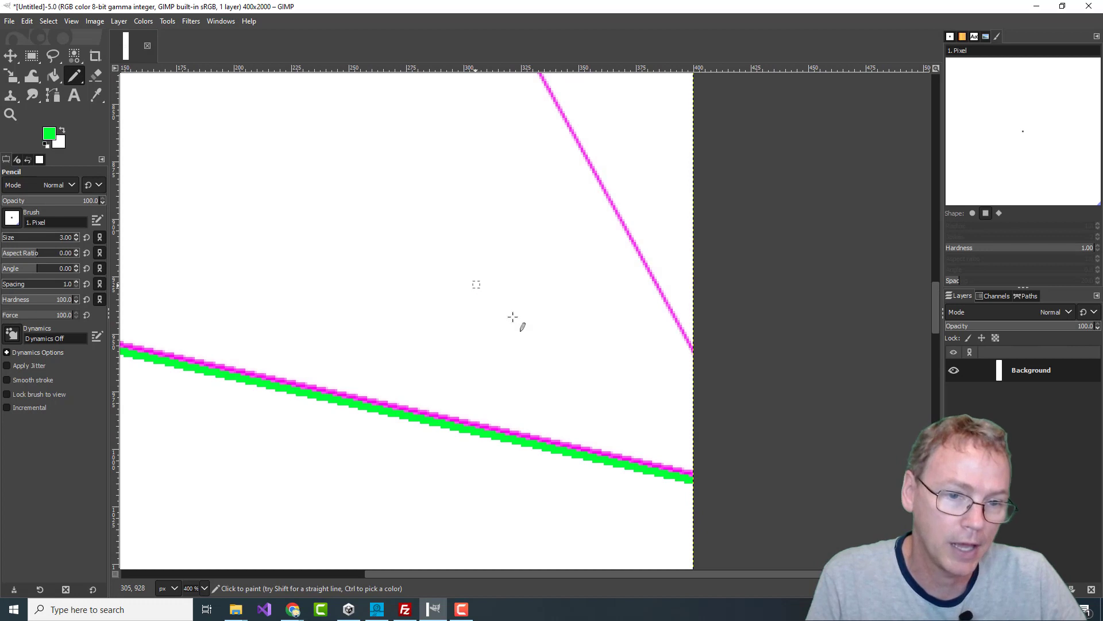
pyautogui.click(689, 357)
pyautogui.moveTo(561, 271); pyautogui.dragTo(762, 566)
pyautogui.scroll(10, 524, 234)
pyautogui.hscroll(-5, 524, 234)
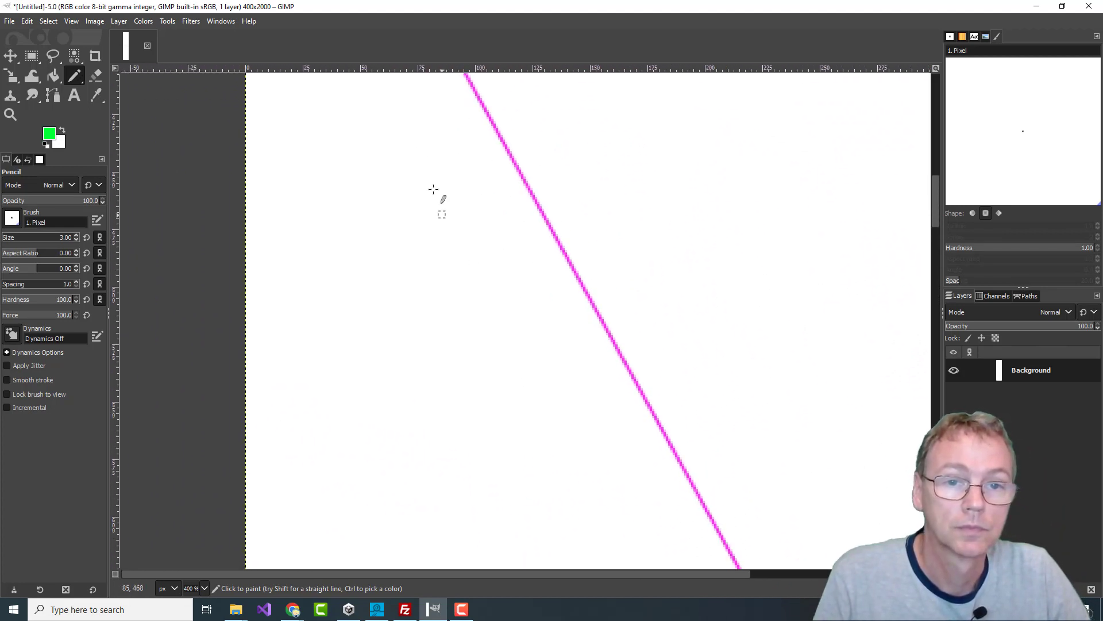
pyautogui.scroll(8, 428, 172)
pyautogui.hscroll(-4, 442, 242)
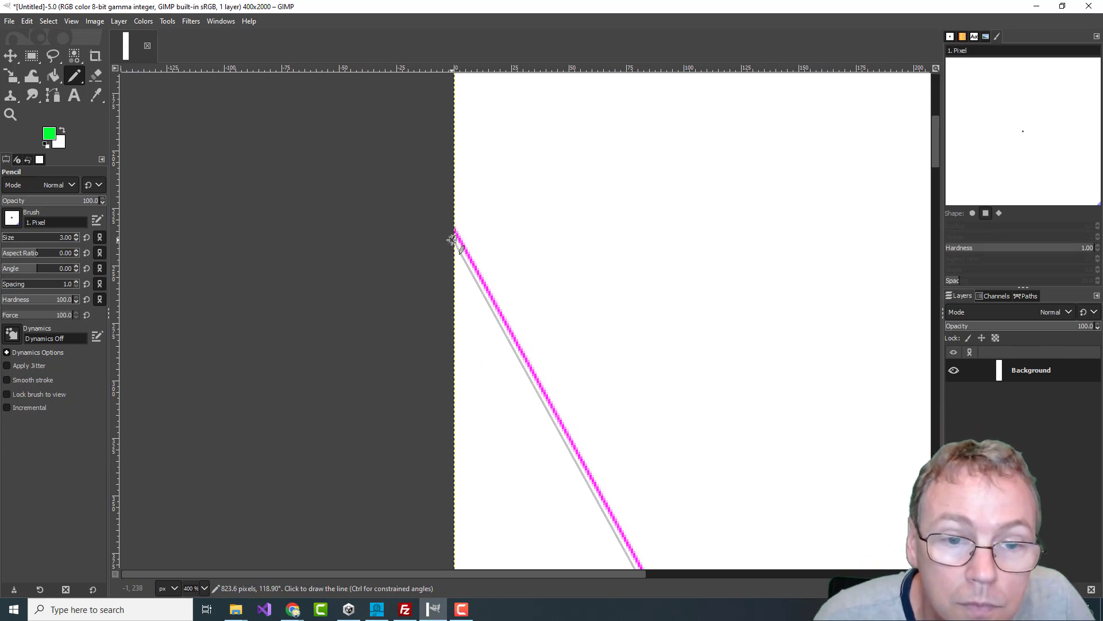
pyautogui.keyDown('shift'); pyautogui.click(453, 239); pyautogui.keyUp('shift')
pyautogui.scroll(-8, 547, 202)
pyautogui.hscroll(8, 546, 201)
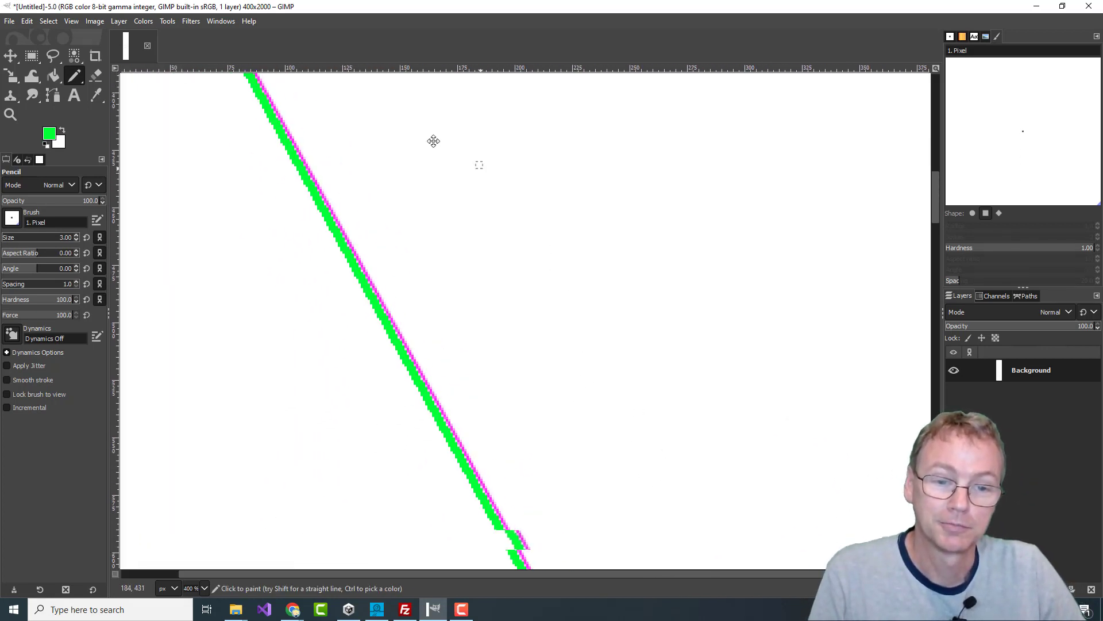
pyautogui.scroll(-10, 603, 202)
pyautogui.hscroll(5, 604, 202)
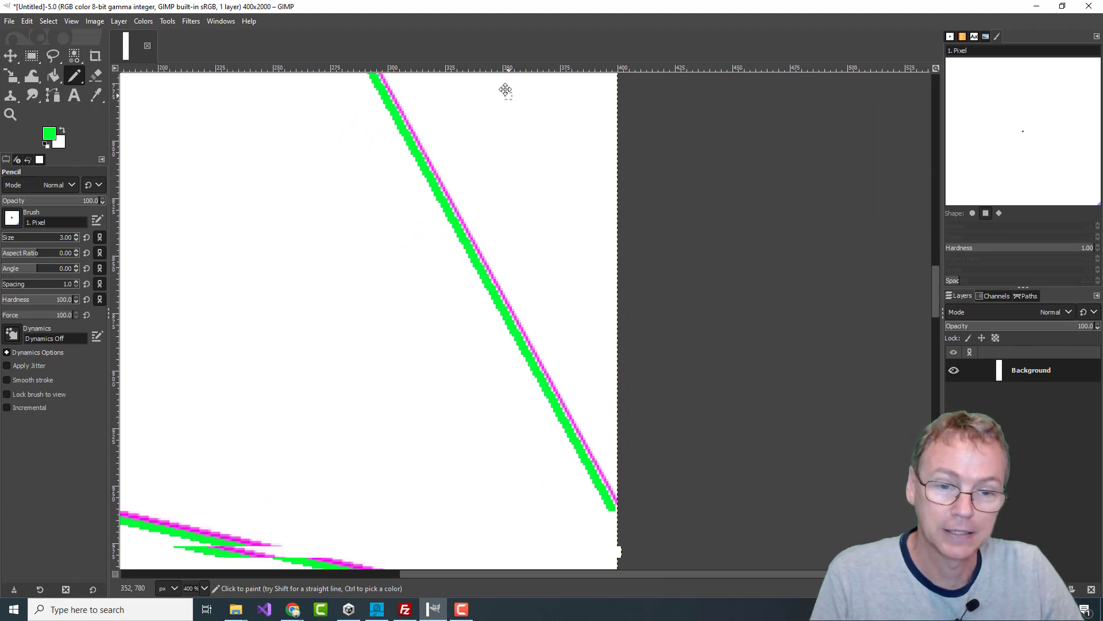
# - Compare the green lines with the scaled magenta lines along the steep, middle and lowest pairs
pyautogui.scroll(-1, 498, 84)
pyautogui.hscroll(1, 499, 83)
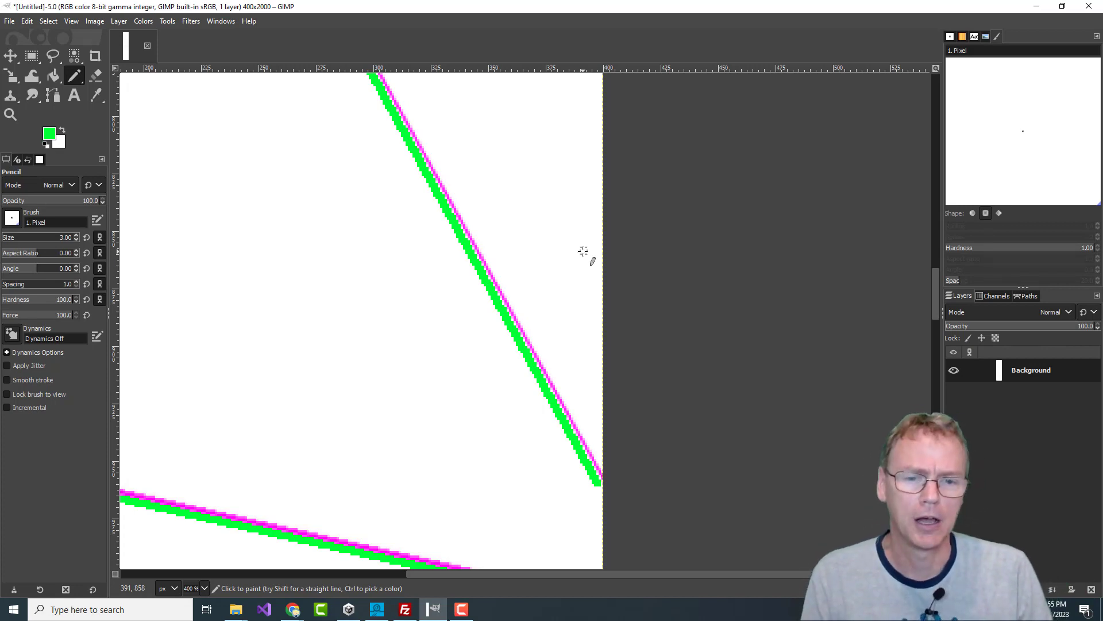
pyautogui.moveTo(215, 480)
pyautogui.mouseDown()
pyautogui.moveTo(642, 244)
pyautogui.moveTo(661, 244)
pyautogui.moveTo(546, 227)
pyautogui.mouseUp()
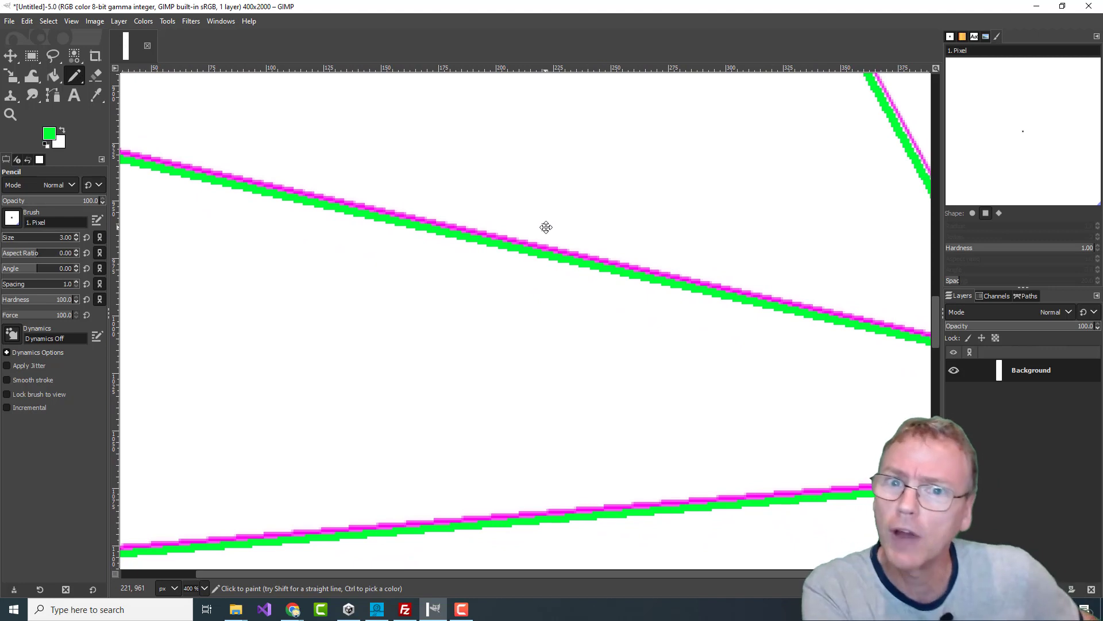
pyautogui.moveTo(567, 419); pyautogui.dragTo(562, 242)
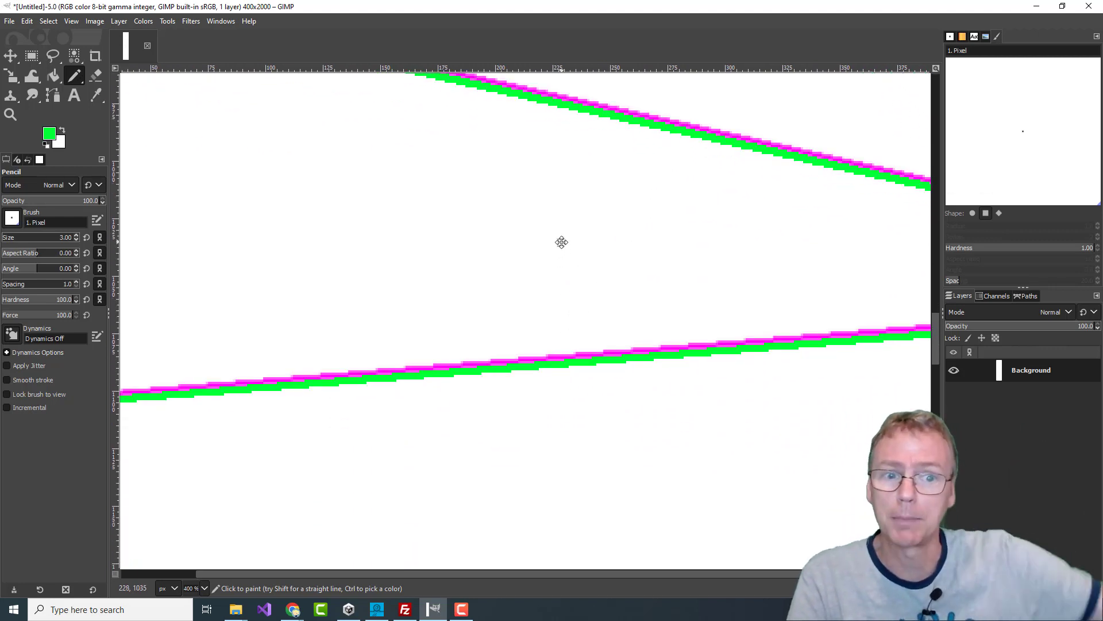
# - Examine the lowest magenta and green line pair at pixel level to compare their stair-stepping and edge blending
pyautogui.click(10, 114)
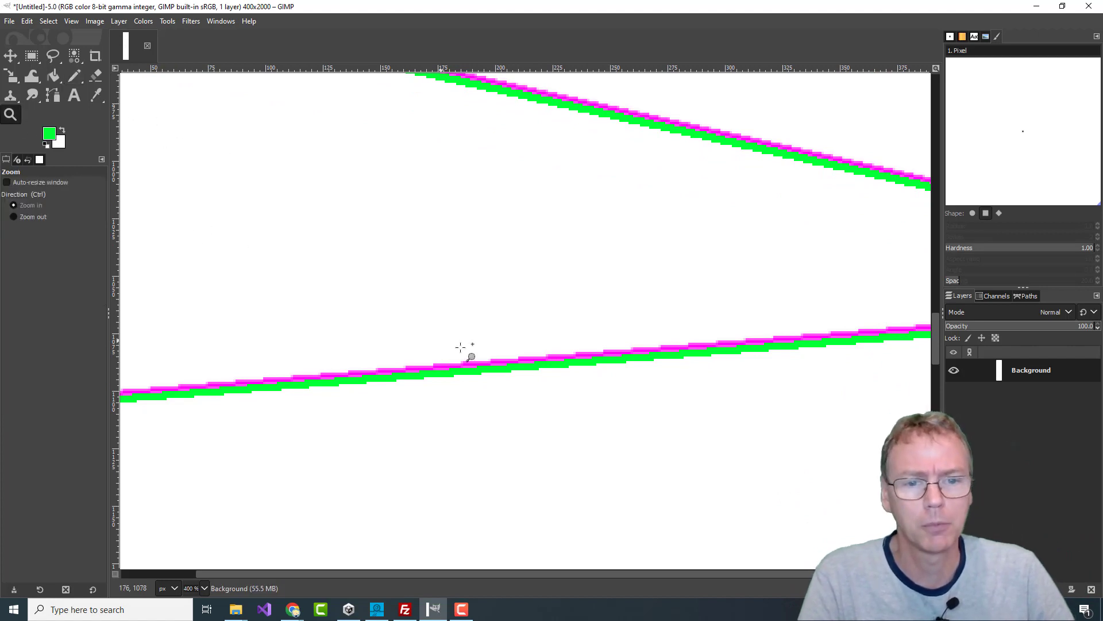
pyautogui.click(499, 367)
pyautogui.click(498, 366)
pyautogui.click(498, 366)
pyautogui.click(498, 366)
pyautogui.click(498, 366)
pyautogui.click(498, 366)
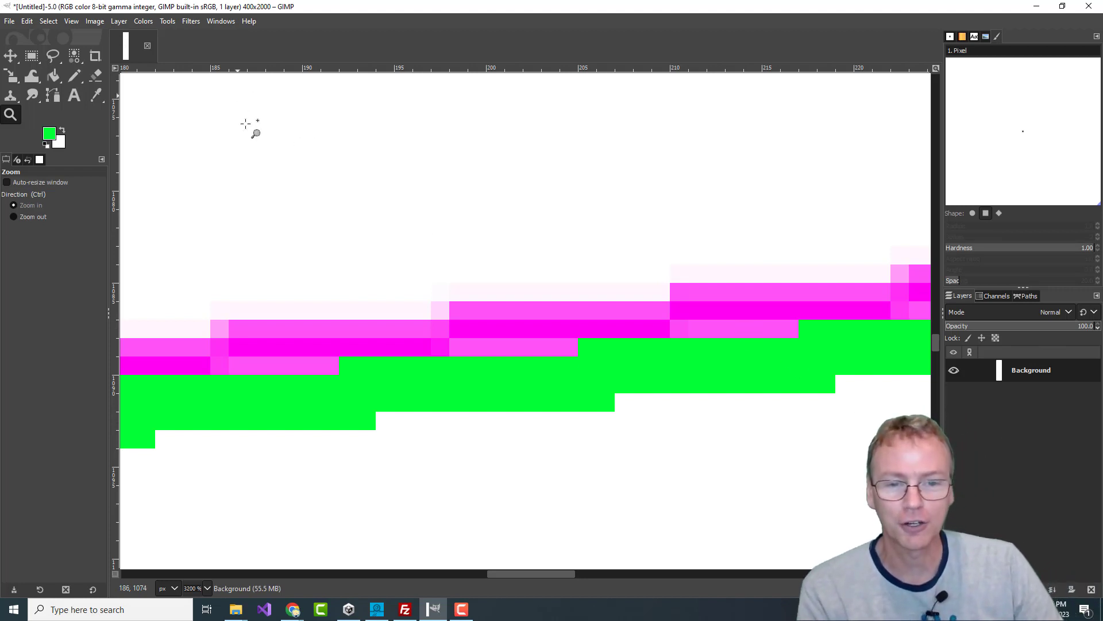
pyautogui.click(439, 314)
pyautogui.click(439, 314)
pyautogui.click(439, 315)
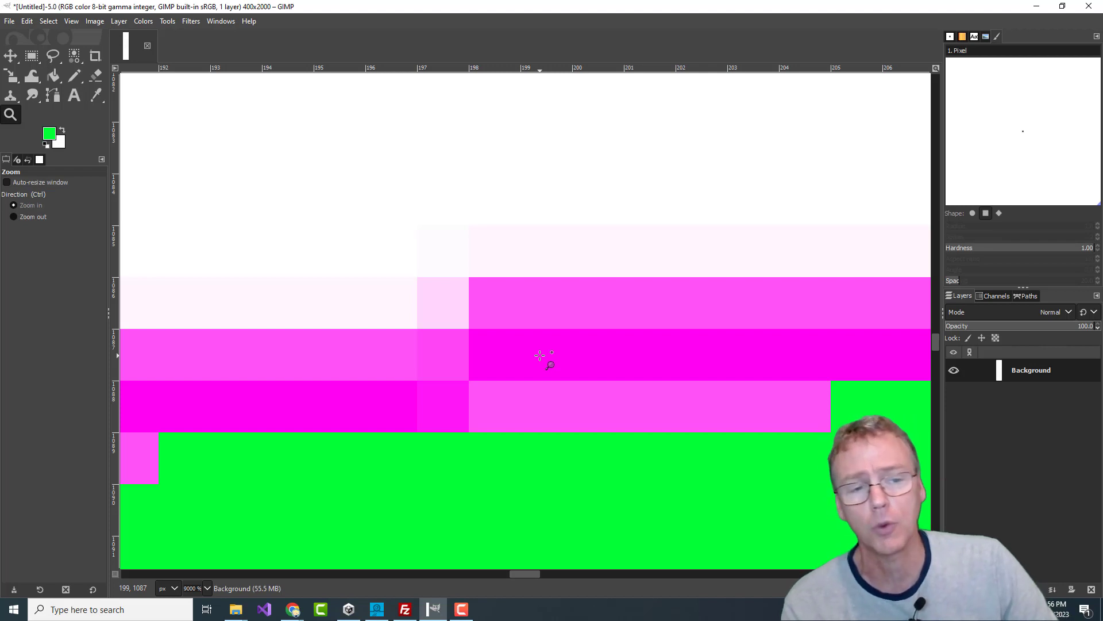
pyautogui.keyDown('ctrl'); pyautogui.click(503, 363); pyautogui.keyUp('ctrl')
pyautogui.keyDown('ctrl'); pyautogui.click(503, 365); pyautogui.keyUp('ctrl')
pyautogui.keyDown('ctrl'); pyautogui.click(504, 365); pyautogui.keyUp('ctrl')
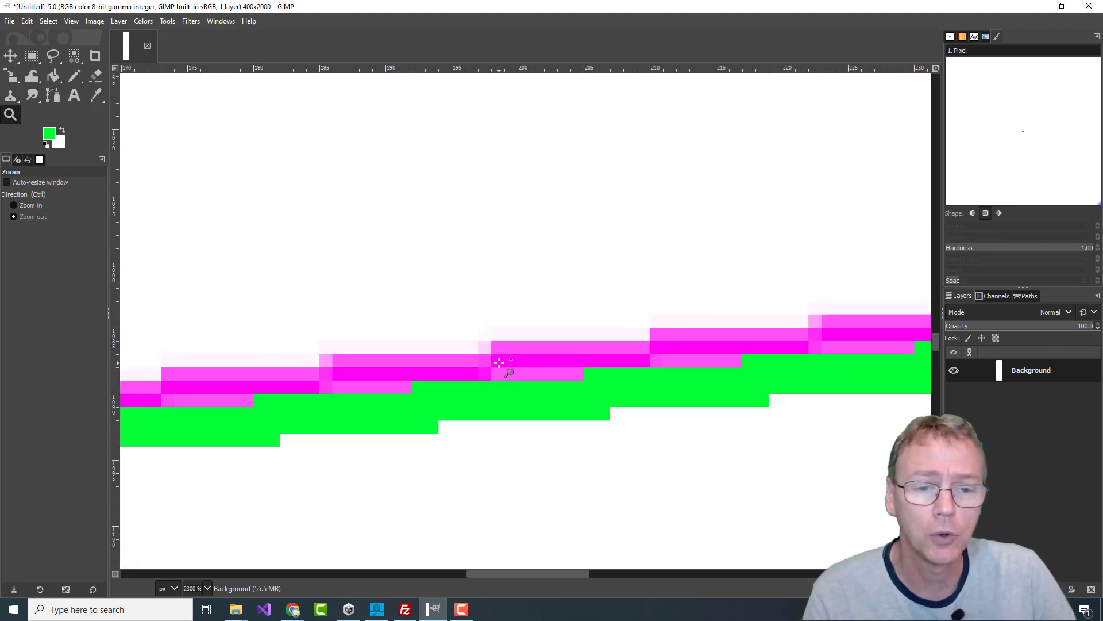
pyautogui.keyDown('ctrl'); pyautogui.click(508, 369); pyautogui.keyUp('ctrl')
pyautogui.keyDown('ctrl'); pyautogui.click(514, 374); pyautogui.keyUp('ctrl')
pyautogui.keyDown('ctrl'); pyautogui.click(513, 374); pyautogui.keyUp('ctrl')
pyautogui.keyDown('ctrl'); pyautogui.click(517, 372); pyautogui.keyUp('ctrl')
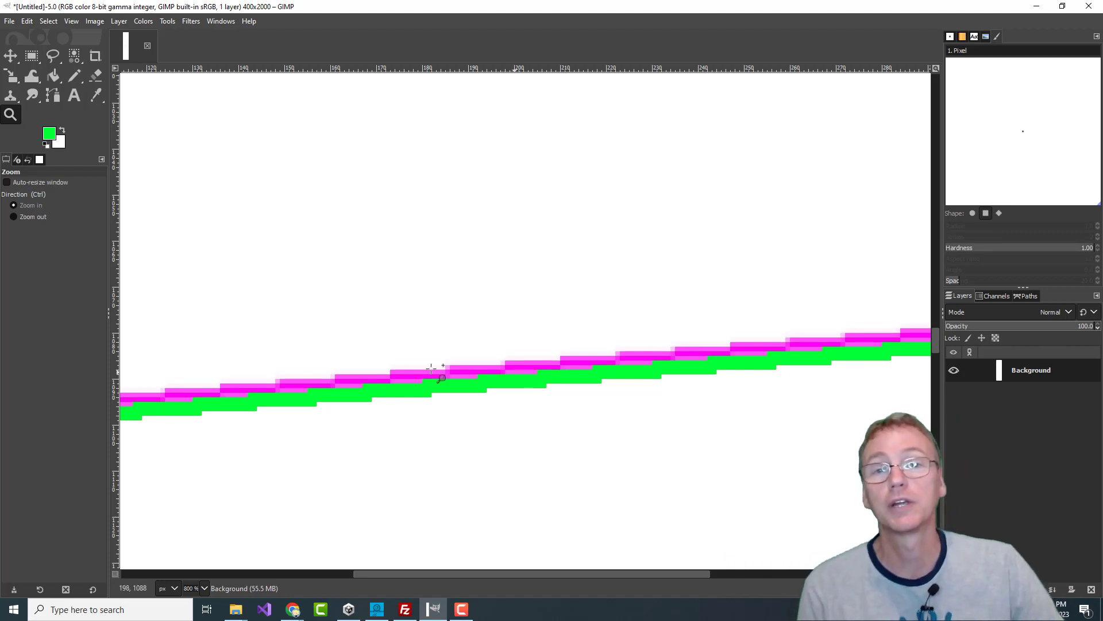
# - Close the line-test image and discard its unsaved changes
pyautogui.click(147, 44)
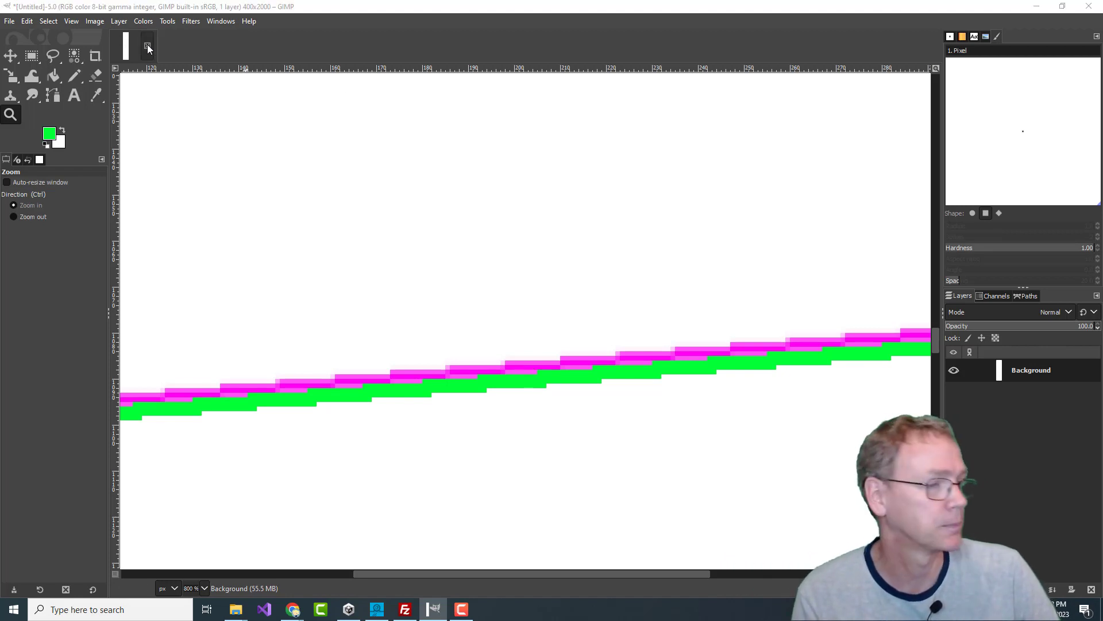
pyautogui.hotkey('ctrl', 'd')
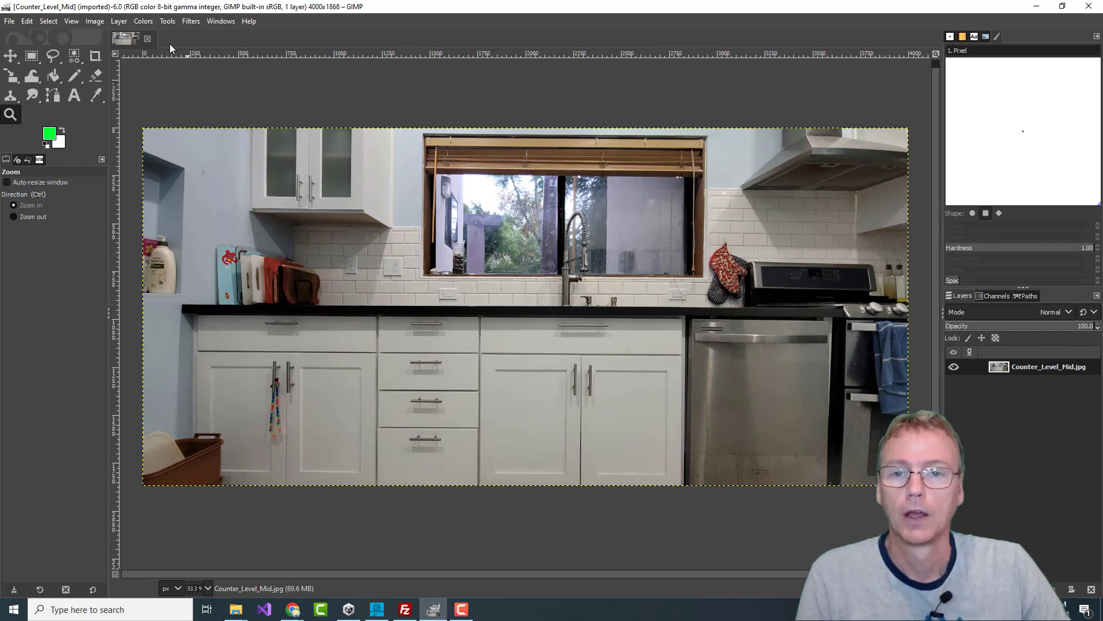
# - Scale the Counter_Level_Mid kitchen photo to a width of 400 px with width and height unlinked
pyautogui.click(90, 21)
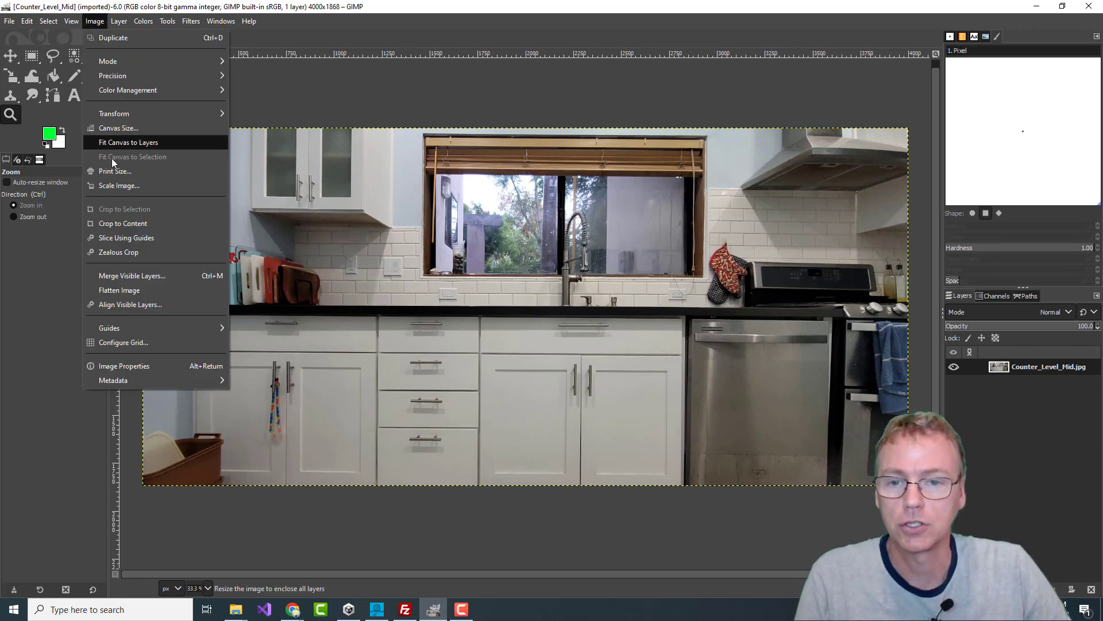
pyautogui.click(118, 185)
pyautogui.click(560, 284)
pyautogui.write('400')
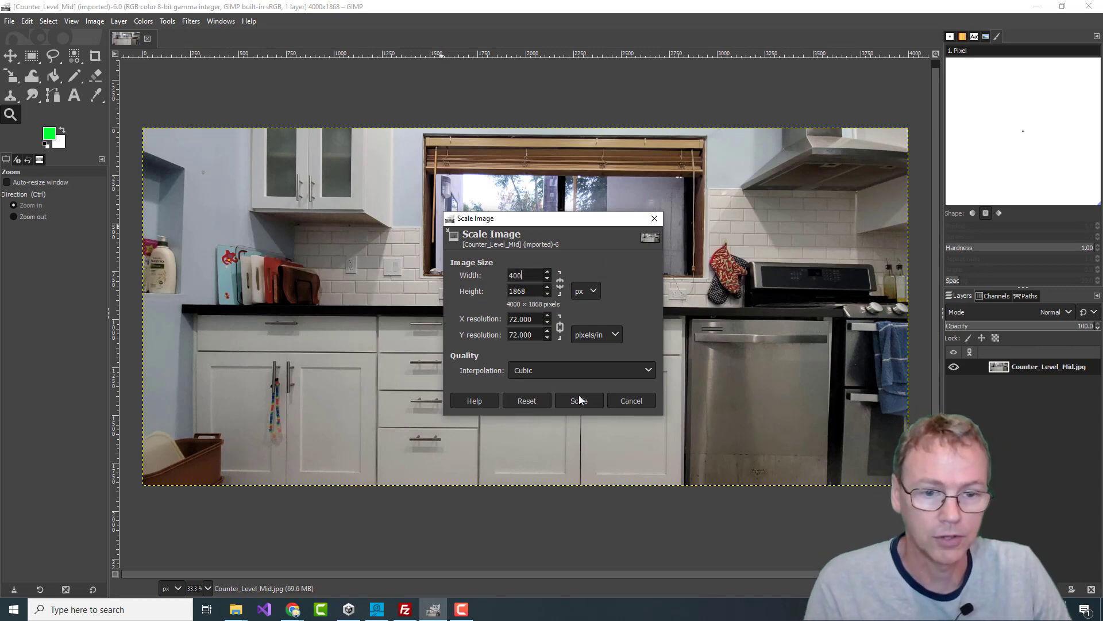
pyautogui.click(579, 401)
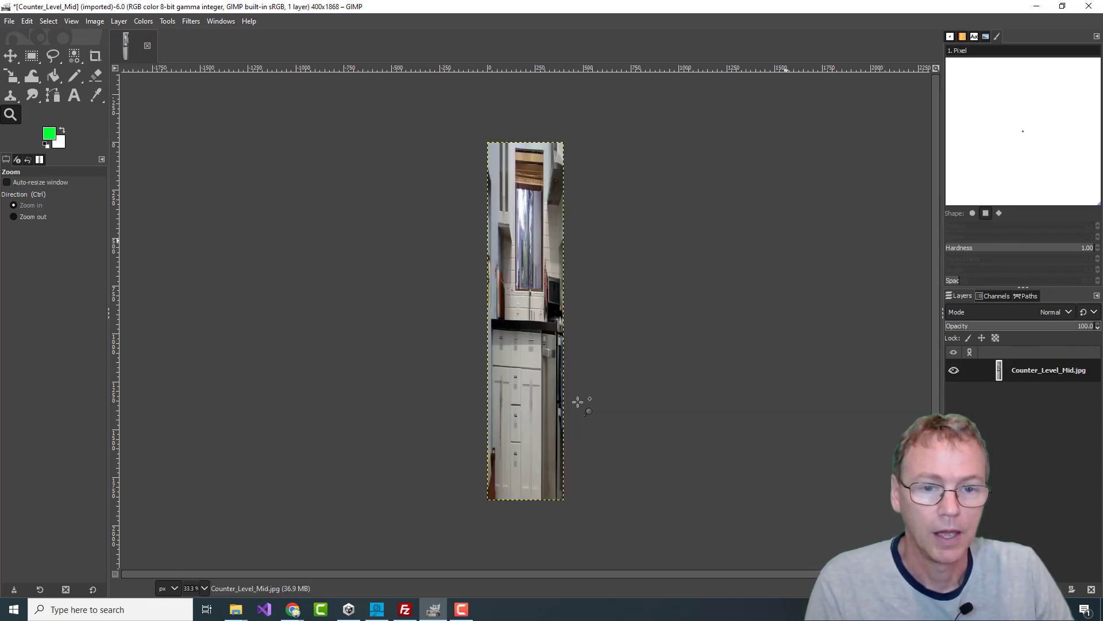
# - Inspect the countertop in the narrowed kitchen photo up close and undo the width scaling
pyautogui.click(522, 331)
pyautogui.click(521, 332)
pyautogui.click(521, 332)
pyautogui.click(522, 332)
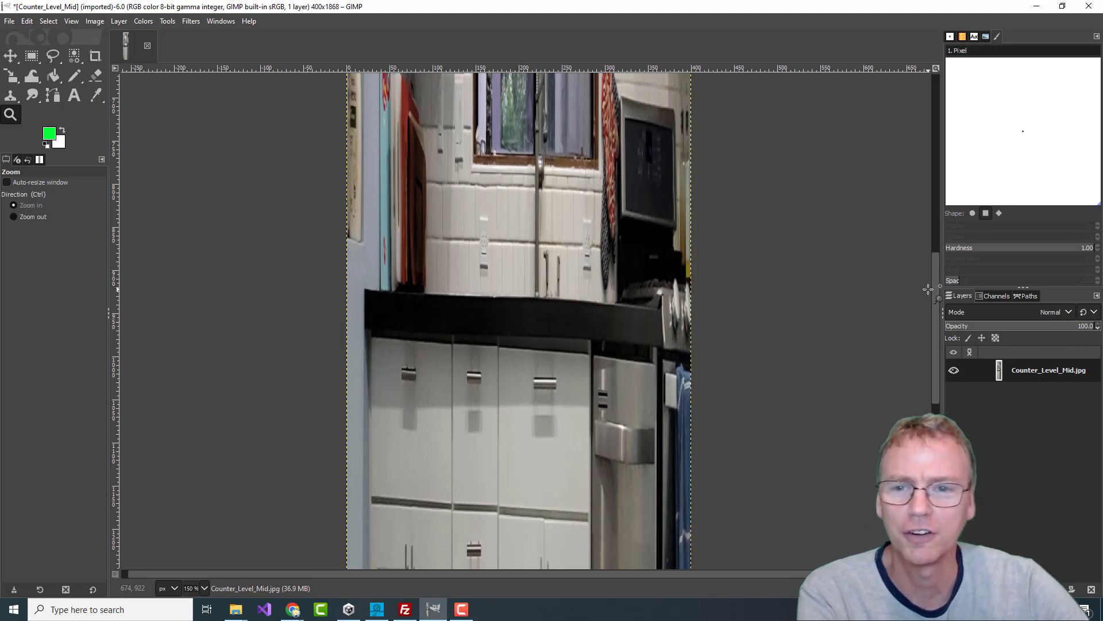
pyautogui.keyDown('ctrl'); pyautogui.click(521, 321); pyautogui.keyUp('ctrl')
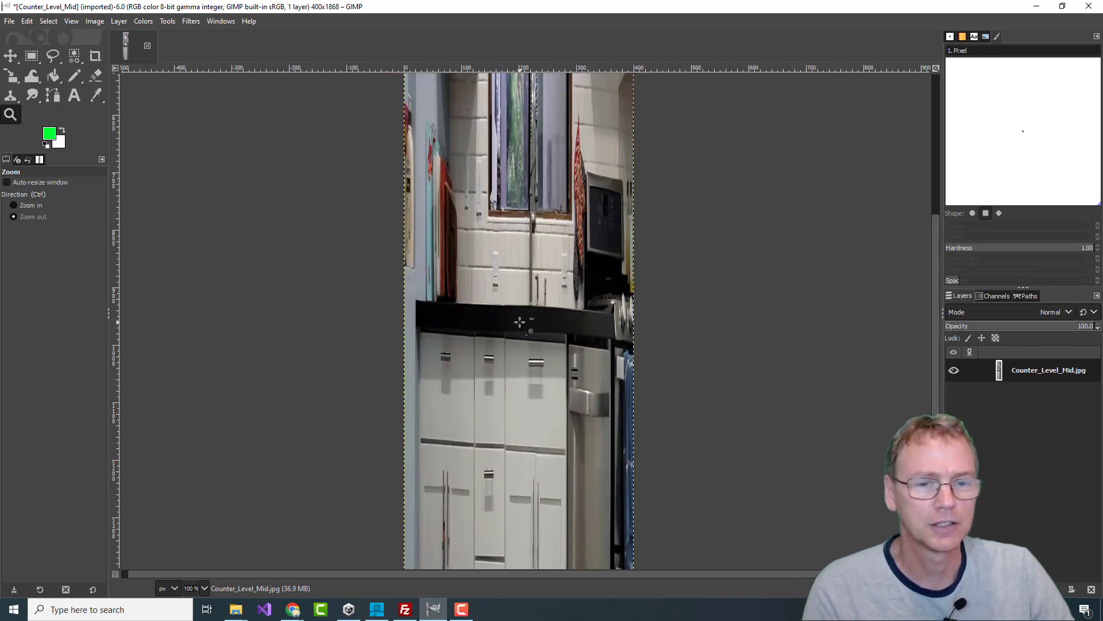
pyautogui.keyDown('ctrl'); pyautogui.click(520, 322); pyautogui.keyUp('ctrl')
pyautogui.keyDown('ctrl'); pyautogui.click(520, 322); pyautogui.keyUp('ctrl')
pyautogui.keyDown('ctrl'); pyautogui.click(519, 322); pyautogui.keyUp('ctrl')
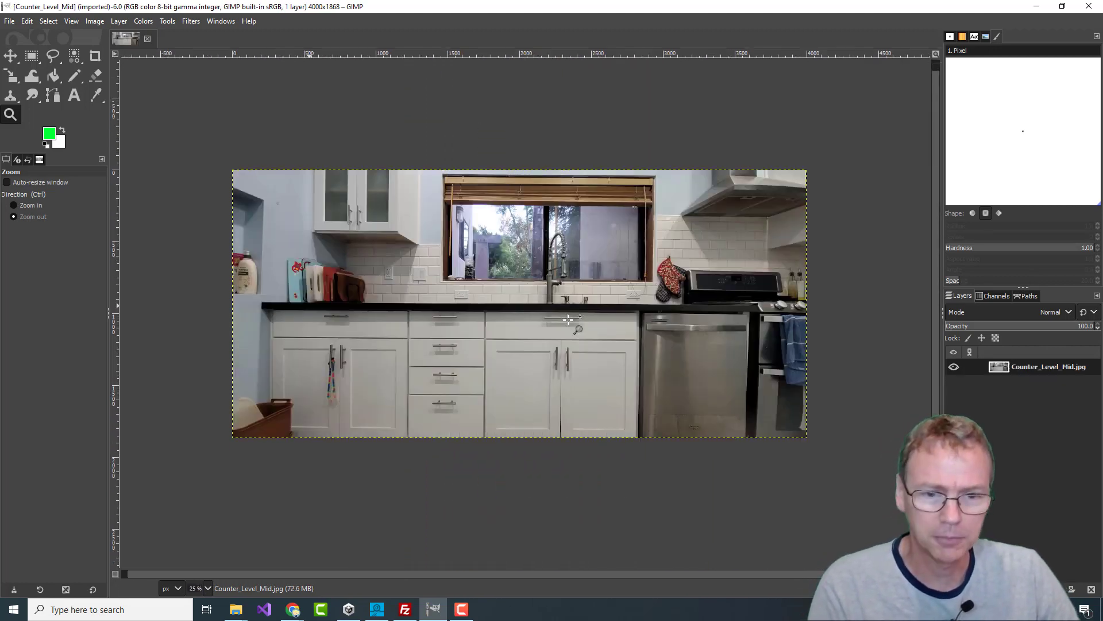
pyautogui.hotkey('ctrl', 'z')
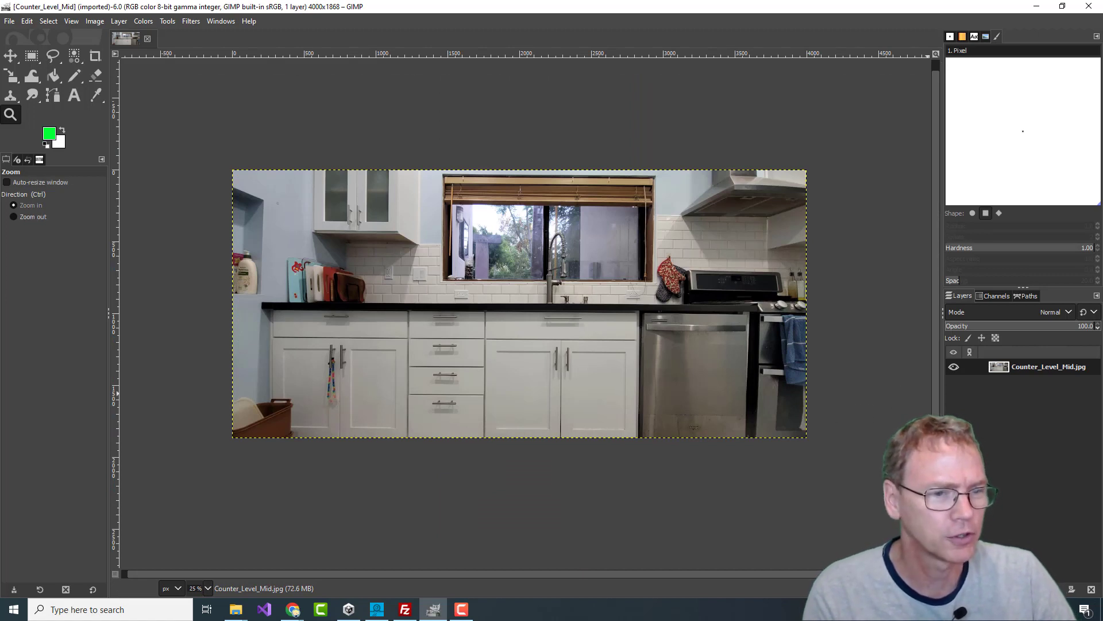
# - On a new layer named Lines, draw a straight 1 px green pencil line about 3452 px long along the countertop's upper front edge
pyautogui.hotkey('shift', 'ctrl', 'n')
pyautogui.press('Return')
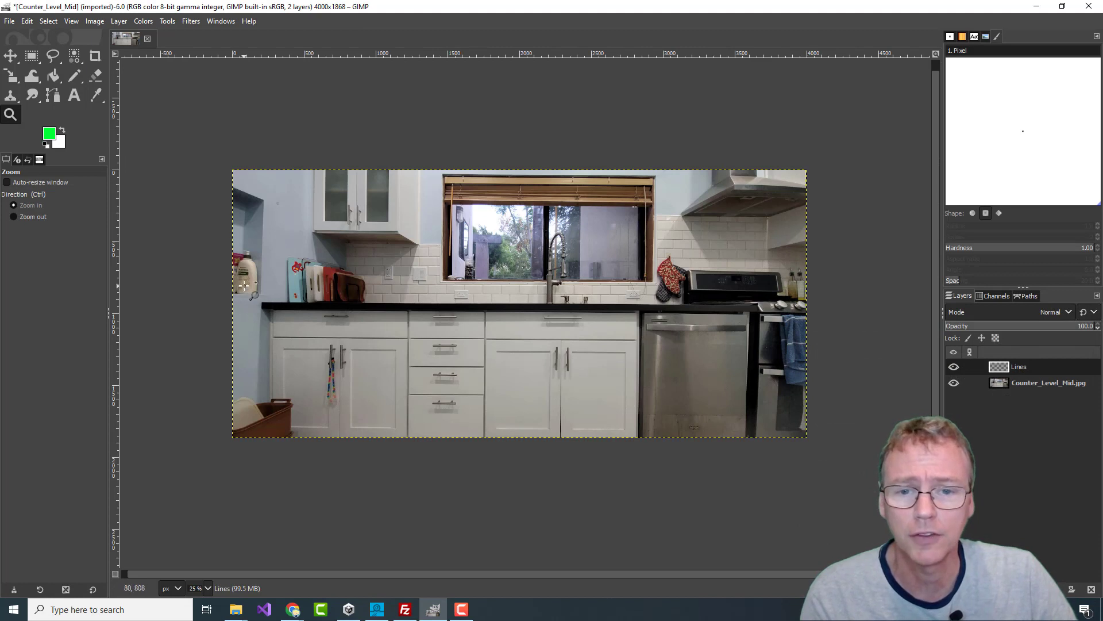
pyautogui.moveTo(249, 292); pyautogui.dragTo(288, 332)
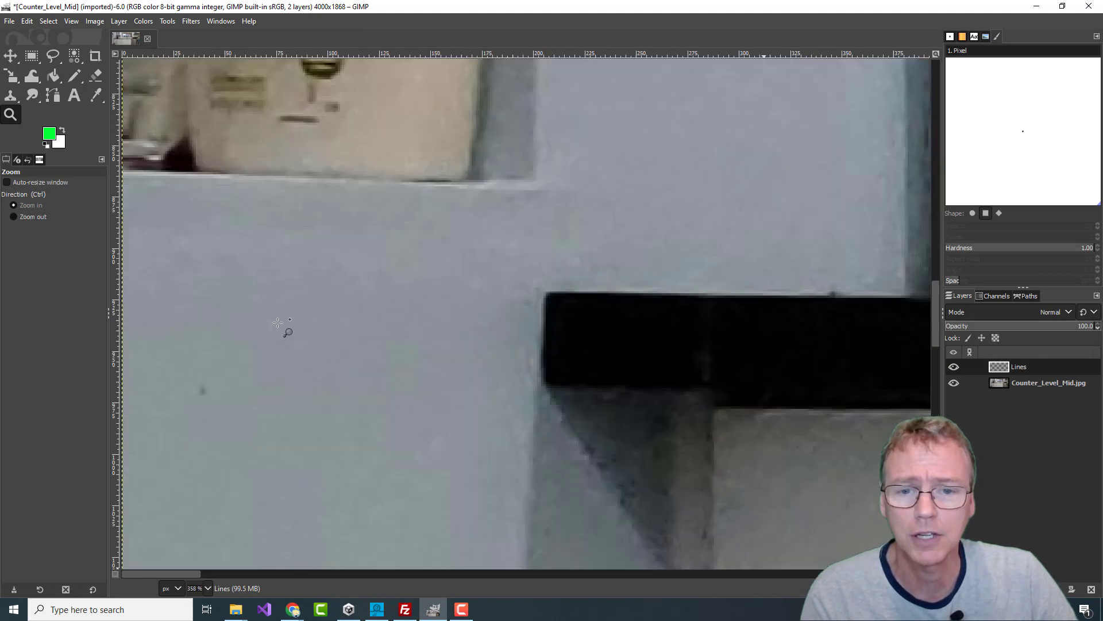
pyautogui.click(74, 78)
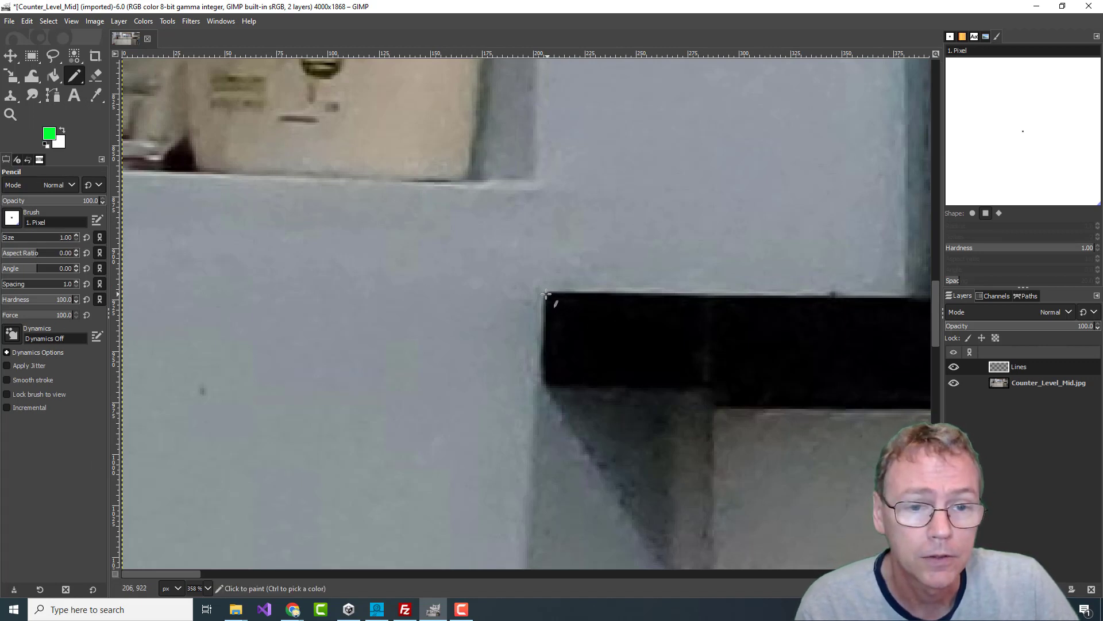
pyautogui.hscroll(10, 778, 342)
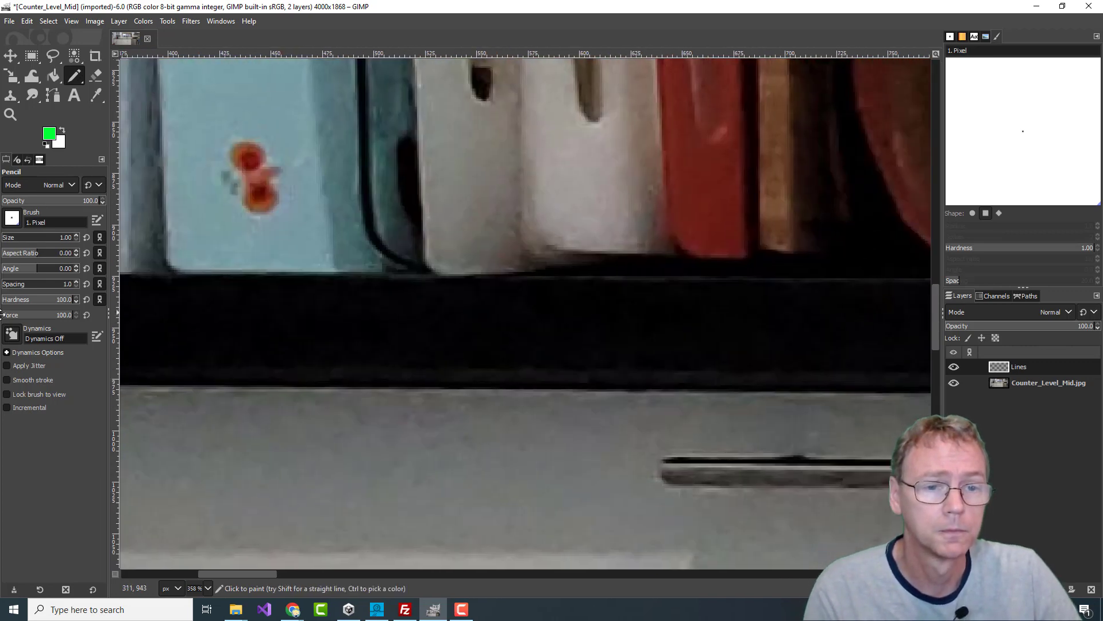
pyautogui.hscroll(20, 752, 342)
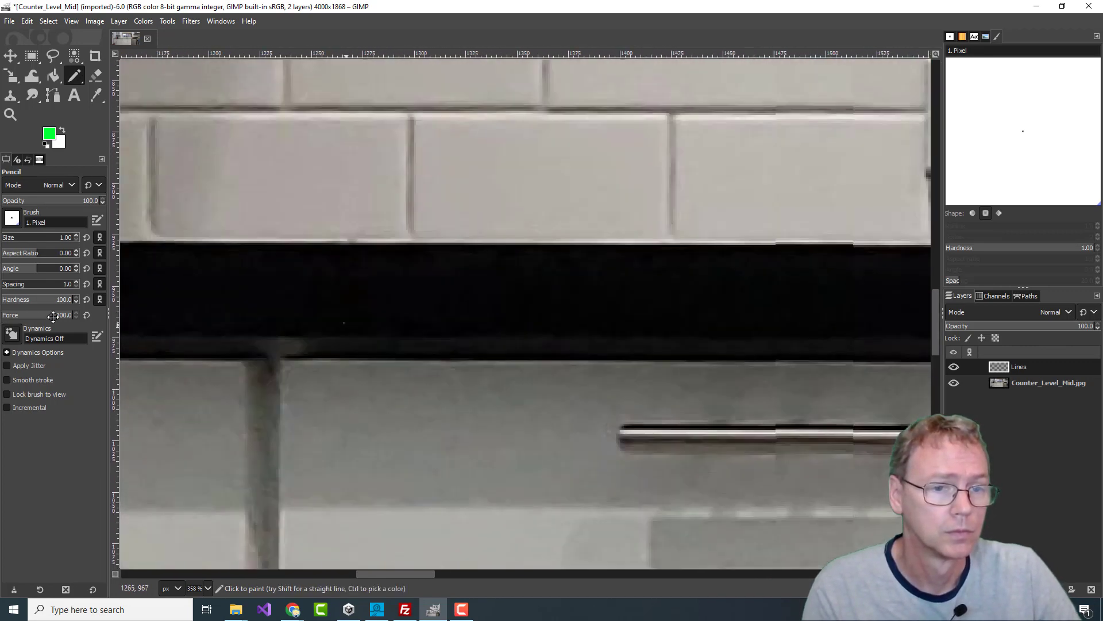
pyautogui.hscroll(20, 811, 310)
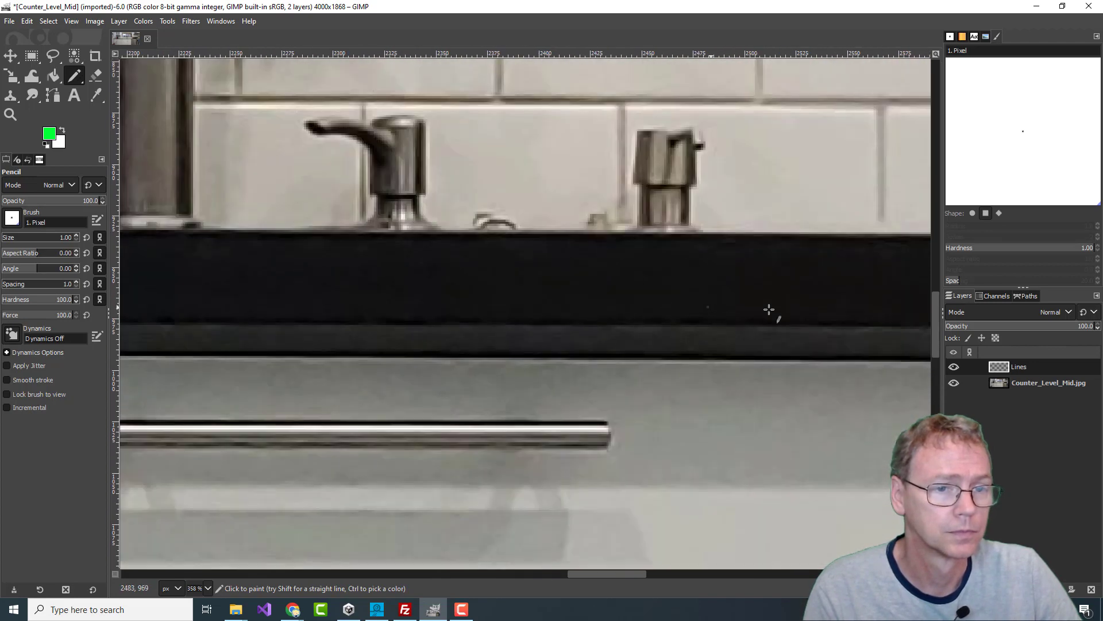
pyautogui.hscroll(20, 544, 301)
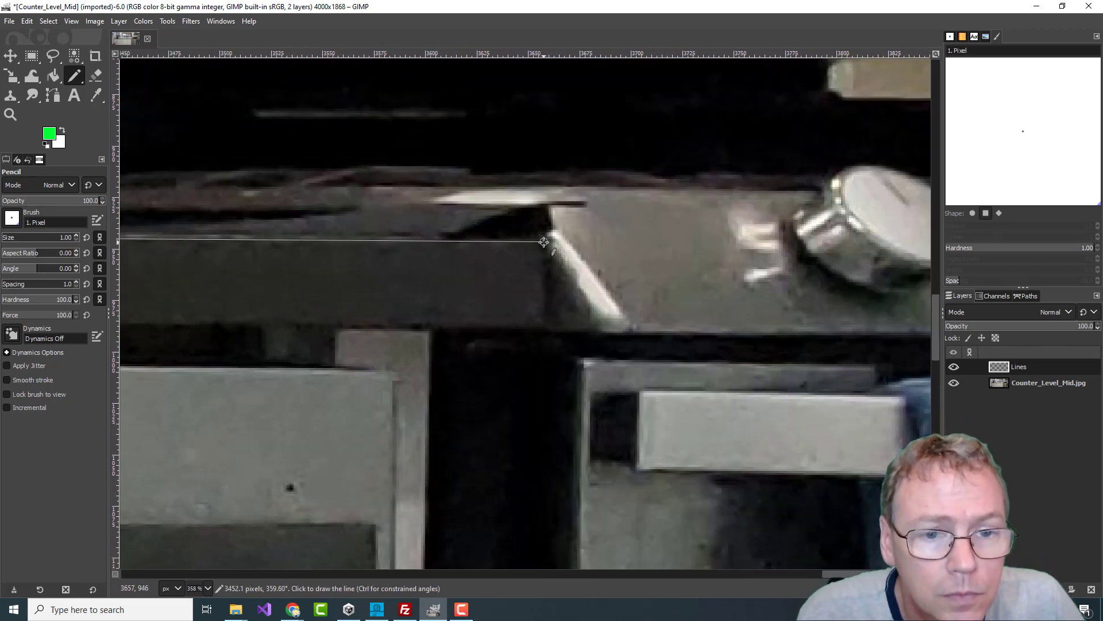
pyautogui.keyDown('shift'); pyautogui.click(544, 242); pyautogui.keyUp('shift')
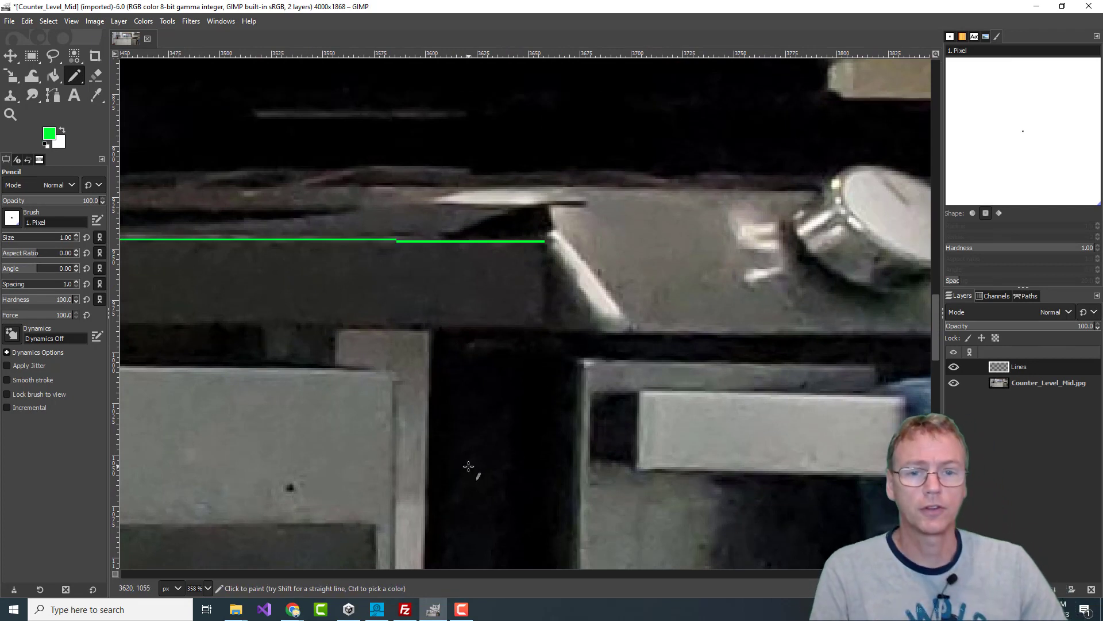
# - Unlink width from height, scale the photo with its Lines layer to 400 px wide, and view the line along the countertop
pyautogui.click(92, 21)
pyautogui.click(118, 185)
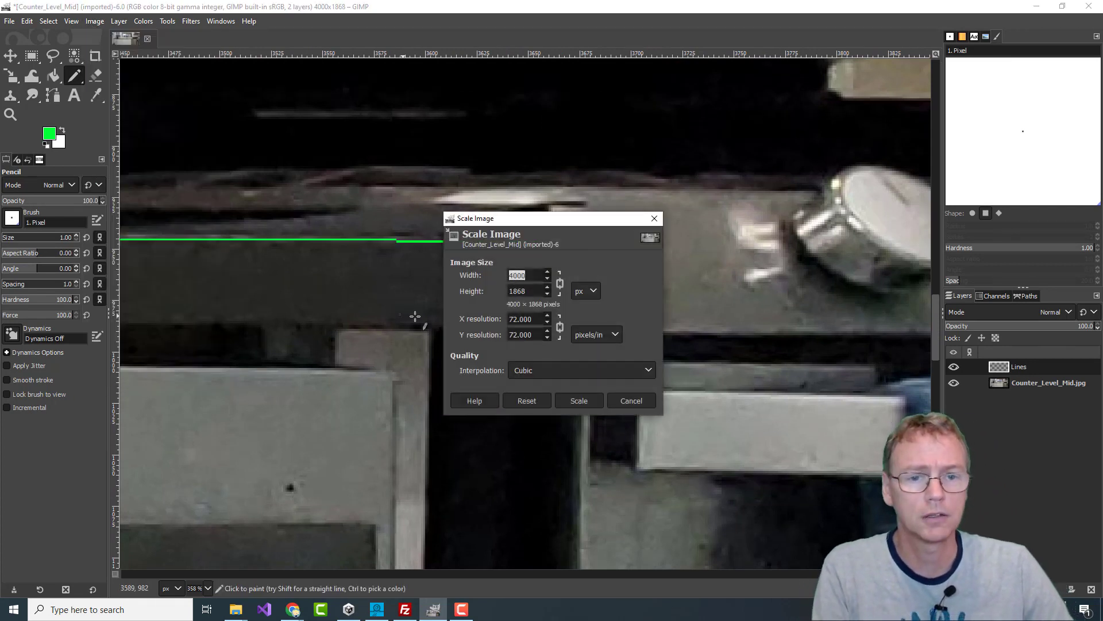
pyautogui.click(557, 287)
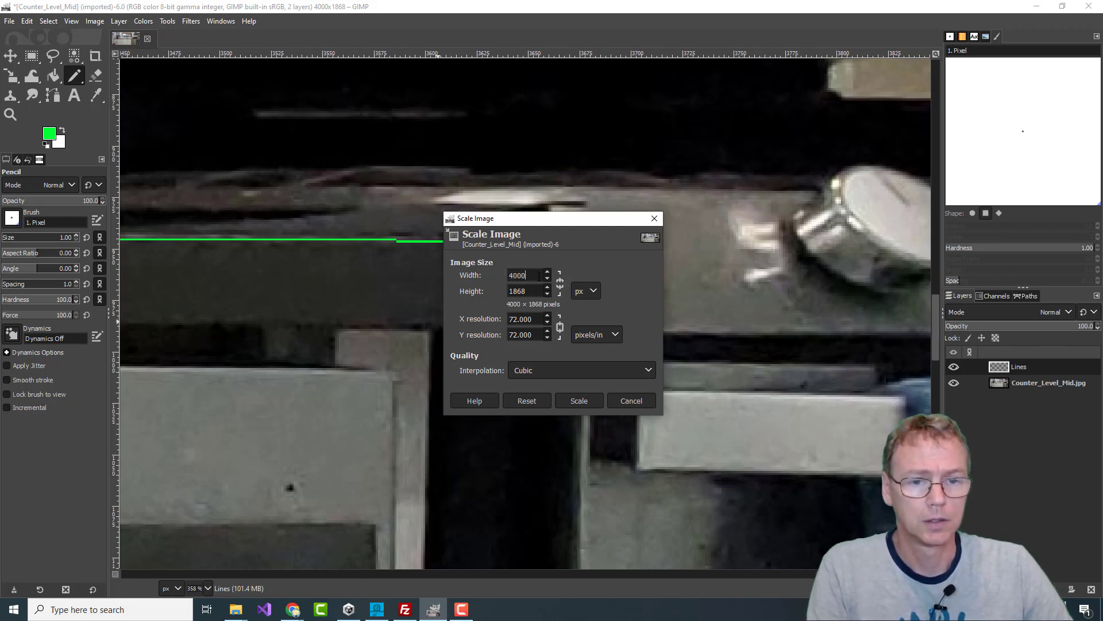
pyautogui.click(577, 401)
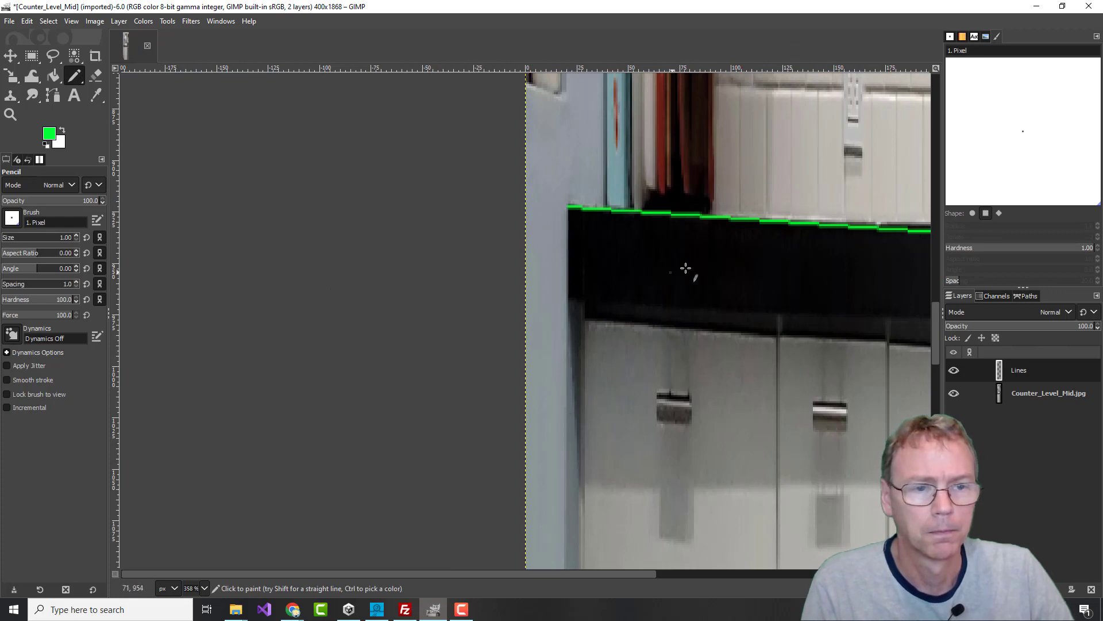
pyautogui.moveTo(853, 266); pyautogui.dragTo(418, 305)
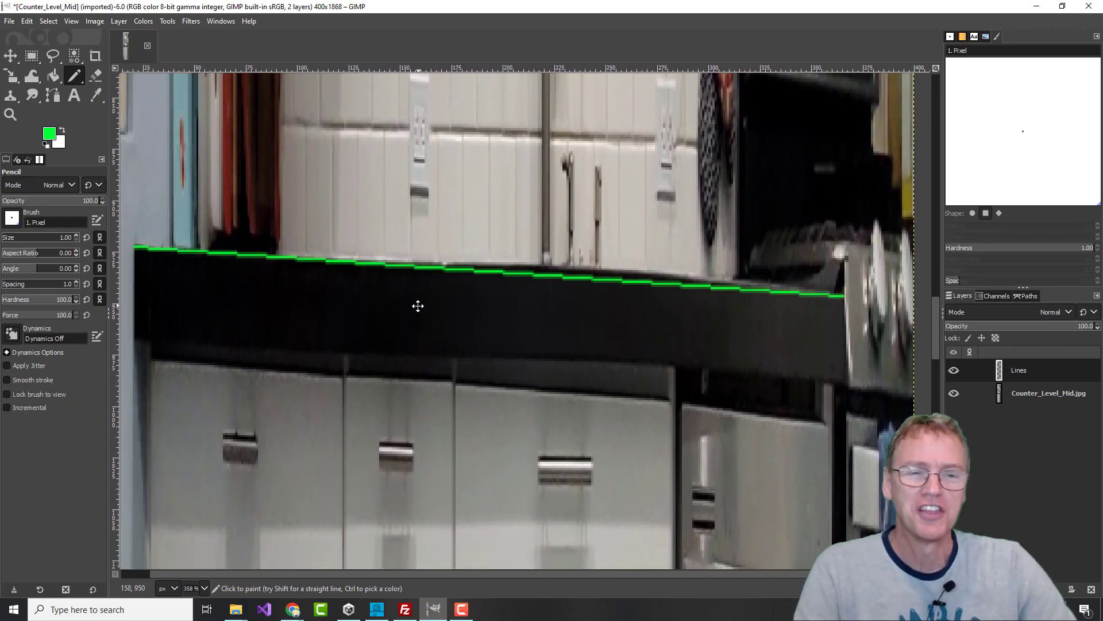